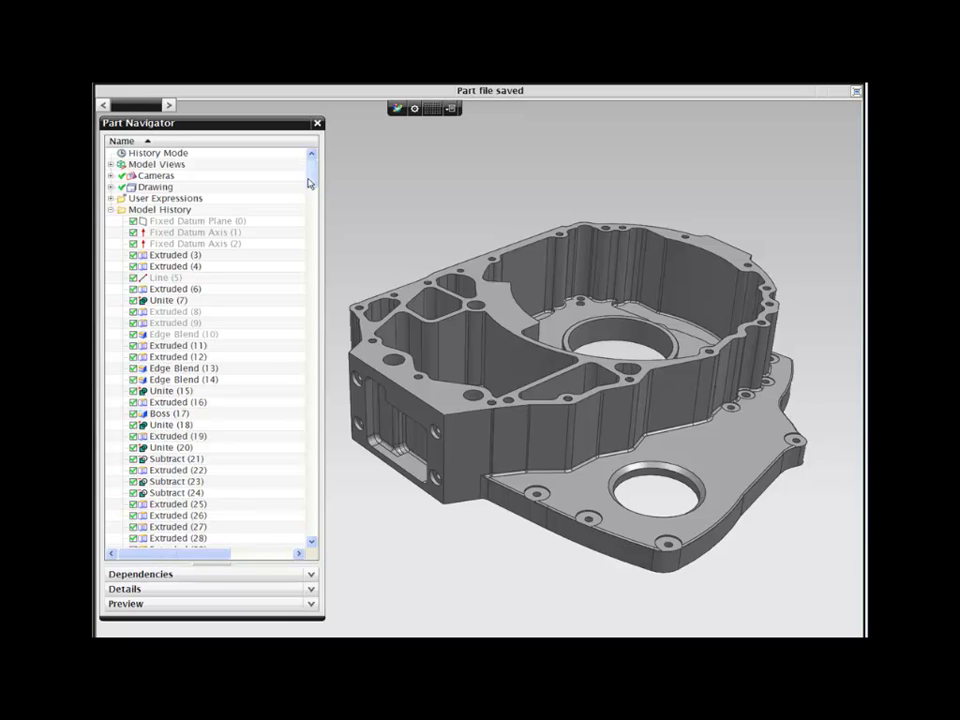
# Step: Examine the part's feature history down to its end and the Sheet 1 drawing around Detail B
pyautogui.moveTo(309, 181); pyautogui.dragTo(309, 537)
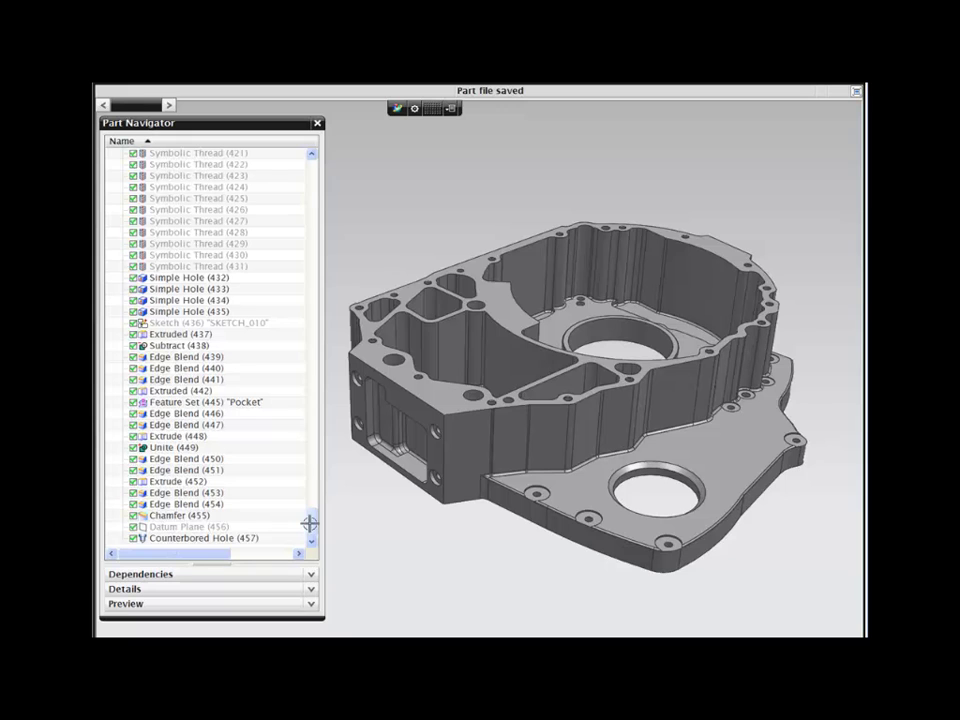
pyautogui.moveTo(398, 561); pyautogui.dragTo(413, 542, button='right')
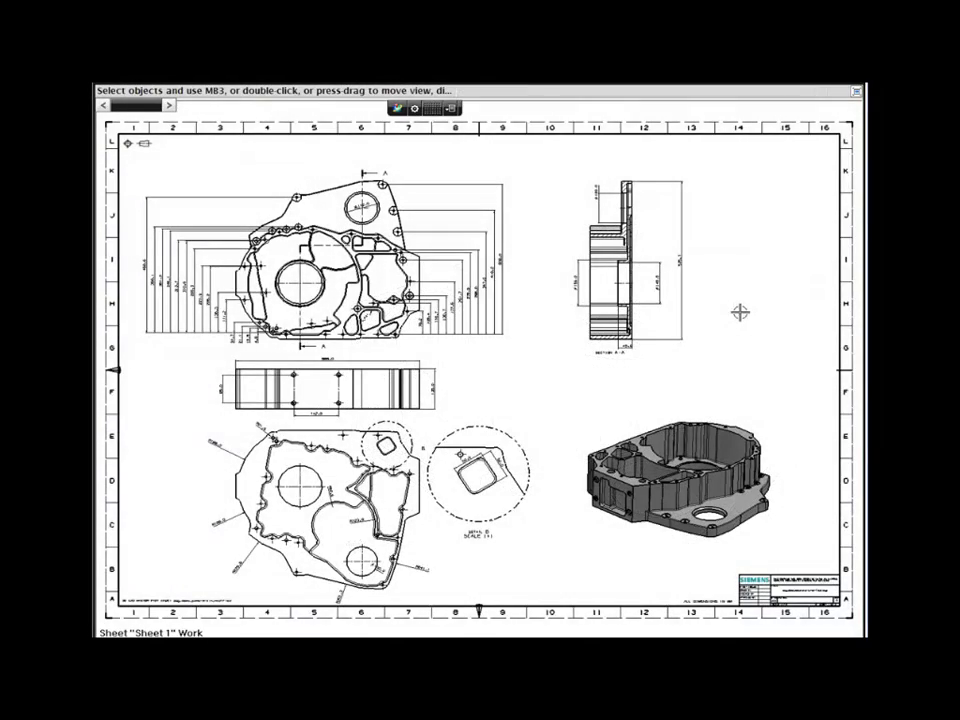
pyautogui.scroll(5, 740, 312)
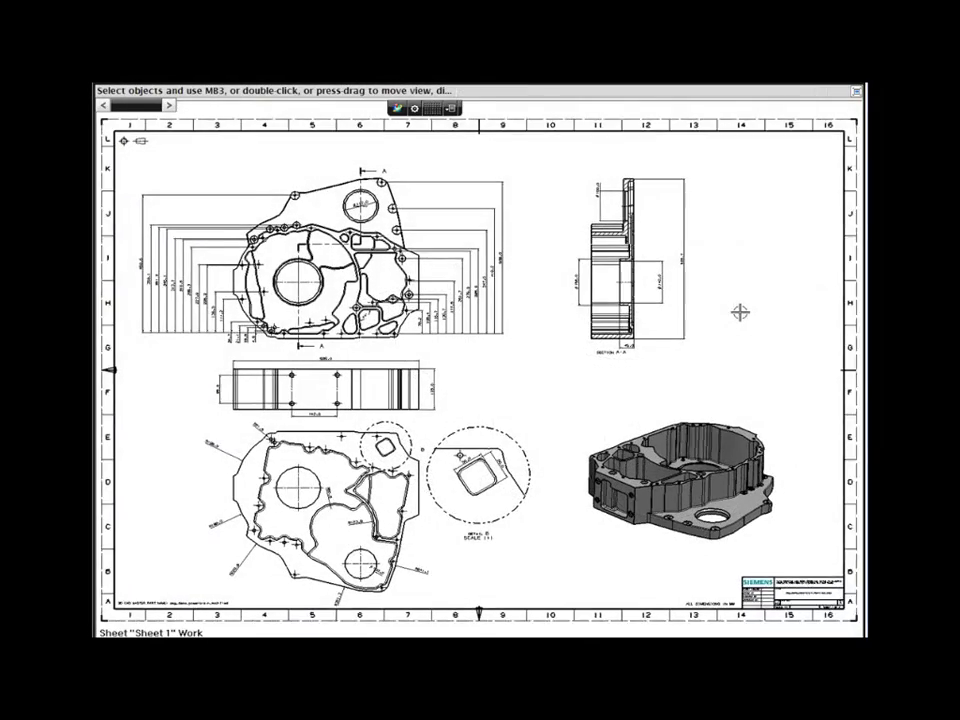
pyautogui.scroll(5, 690, 309)
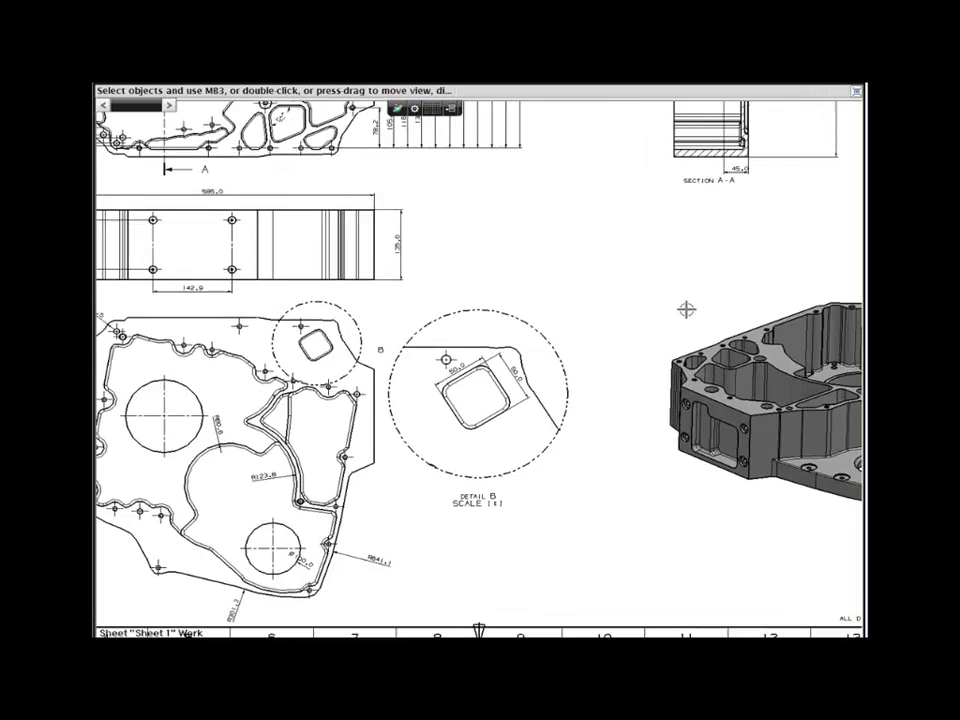
pyautogui.scroll(4, 702, 244)
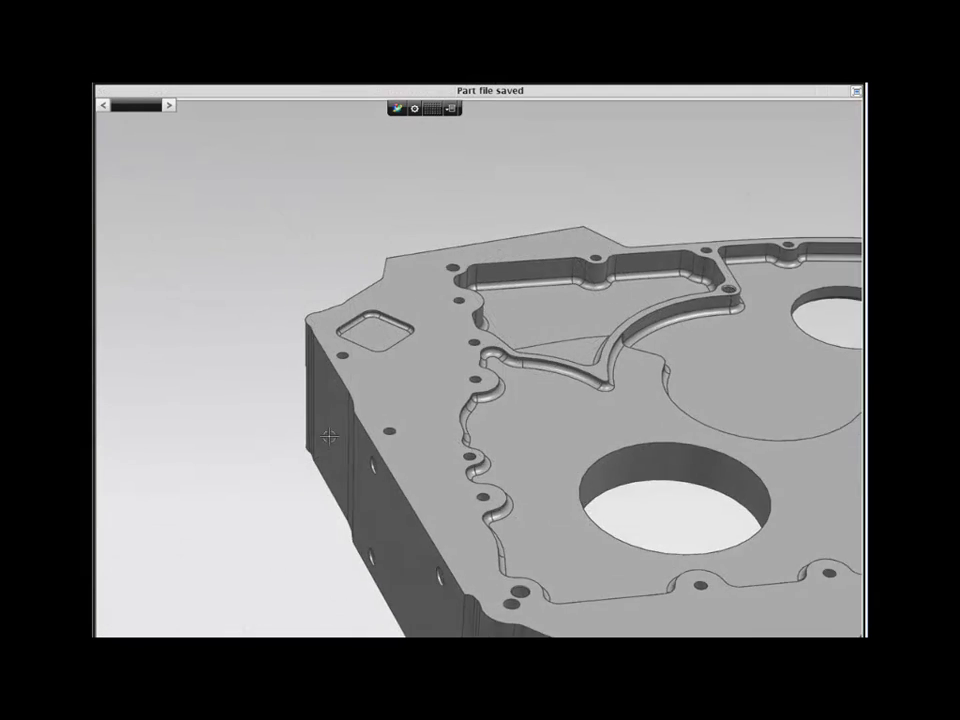
# Step: Open the sketch of the small square pocket for editing
pyautogui.scroll(6, 339, 326)
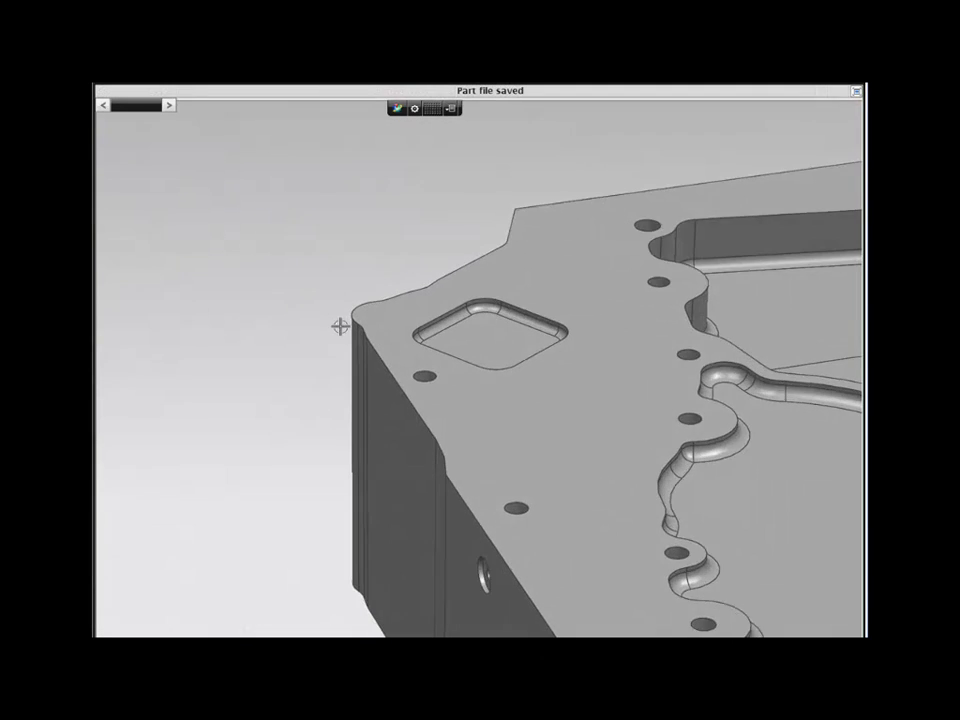
pyautogui.rightClick(527, 376)
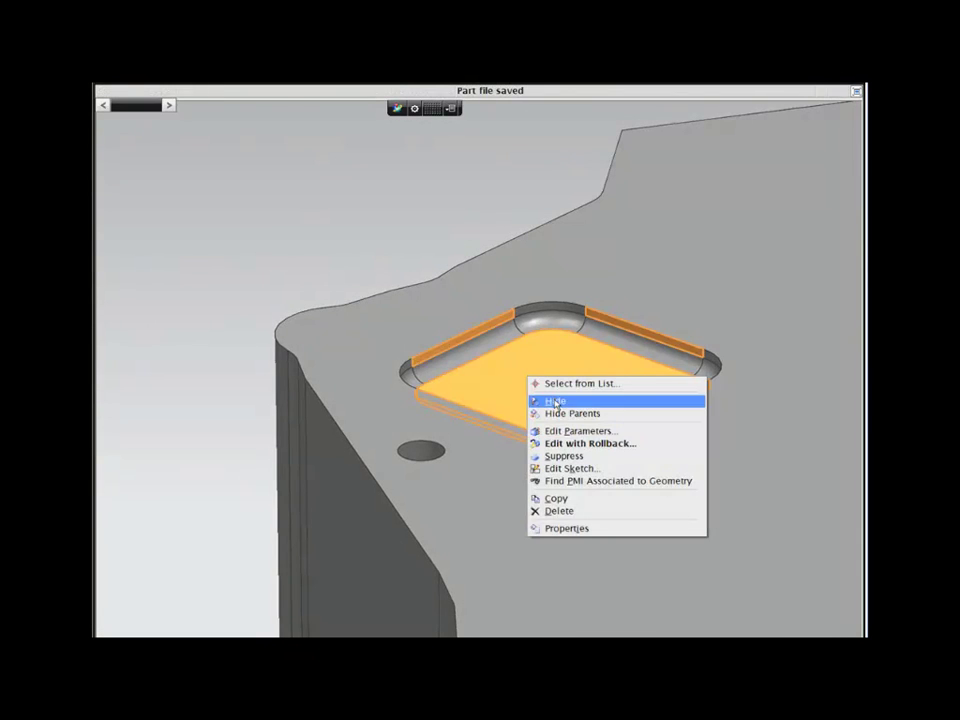
pyautogui.click(567, 431)
pyautogui.click(262, 146)
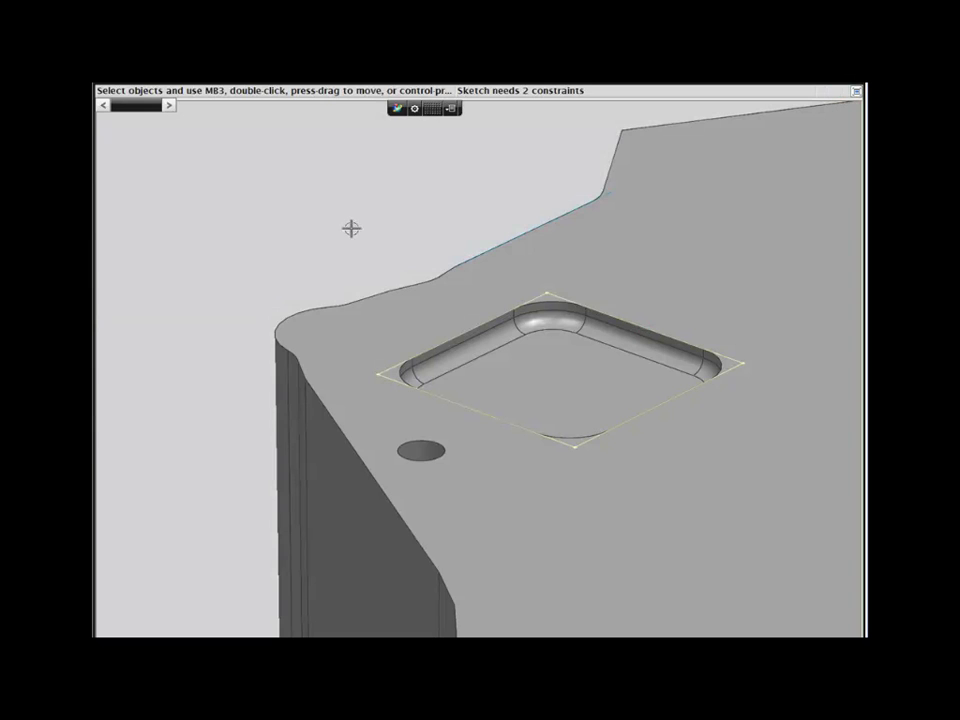
# Step: Dimension the pocket sketch's edge beside the nearby hole and set it to 65 mm
pyautogui.keyDown('ctrl'); pyautogui.keyDown('shift'); pyautogui.moveTo(346, 225); pyautogui.dragTo(371, 249); pyautogui.keyUp('shift'); pyautogui.keyUp('ctrl')
pyautogui.scroll(-1, 371, 249)
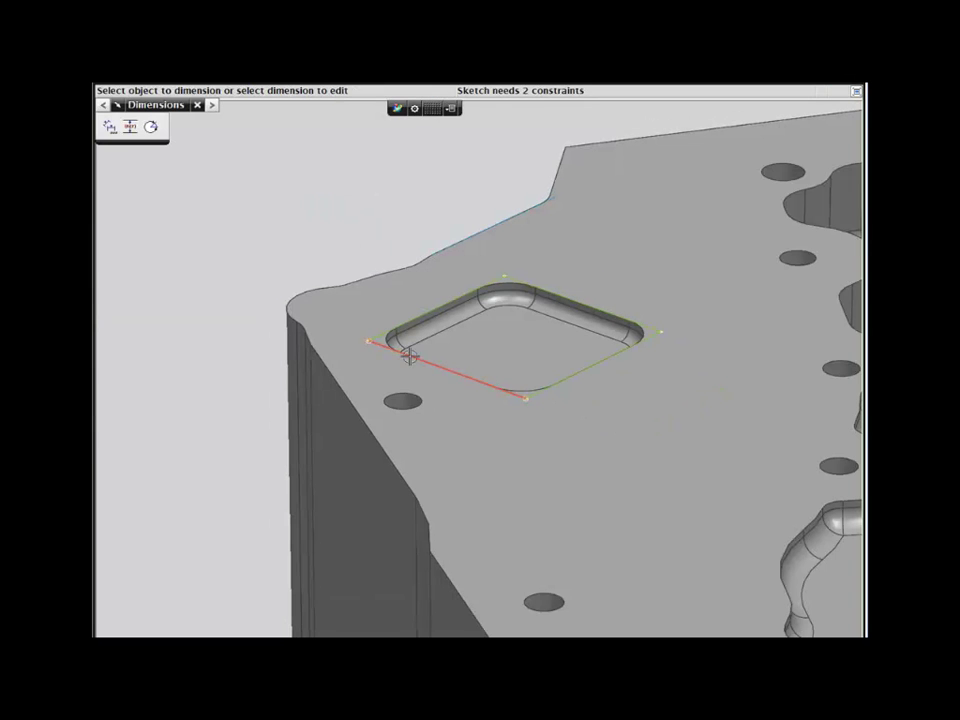
pyautogui.click(409, 355)
pyautogui.click(505, 415)
pyautogui.write('6')
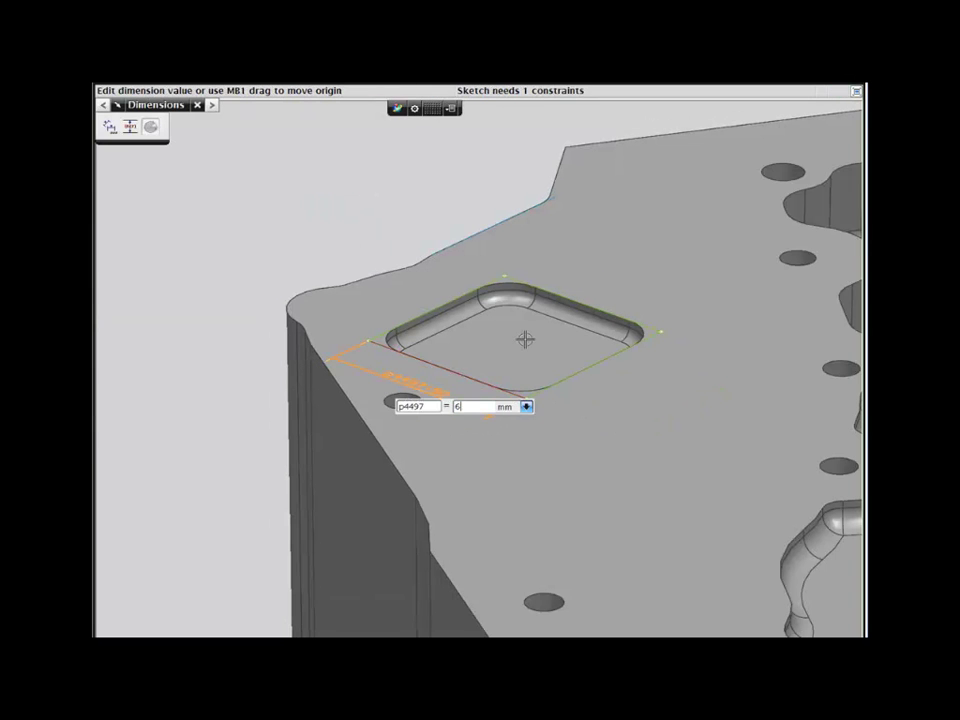
pyautogui.write('5')
pyautogui.press('Return')
# Step: Dimension the adjacent edge of the pocket sketch at 85 mm and finish the sketch
pyautogui.click(405, 323)
pyautogui.click(336, 313)
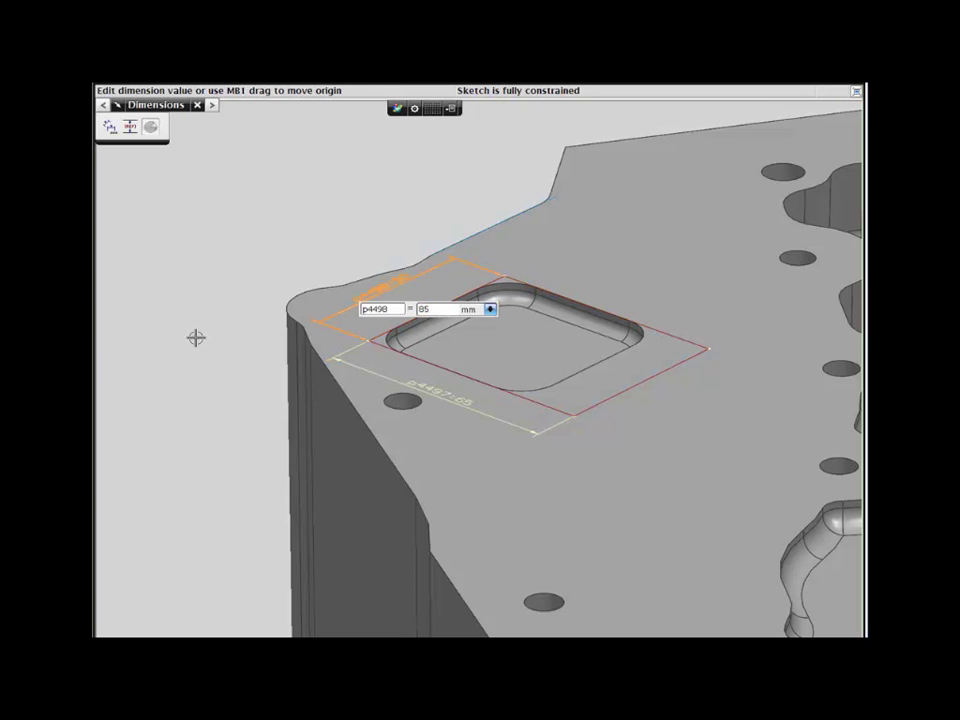
pyautogui.write('85')
pyautogui.press('Return')
pyautogui.rightClick(253, 197)
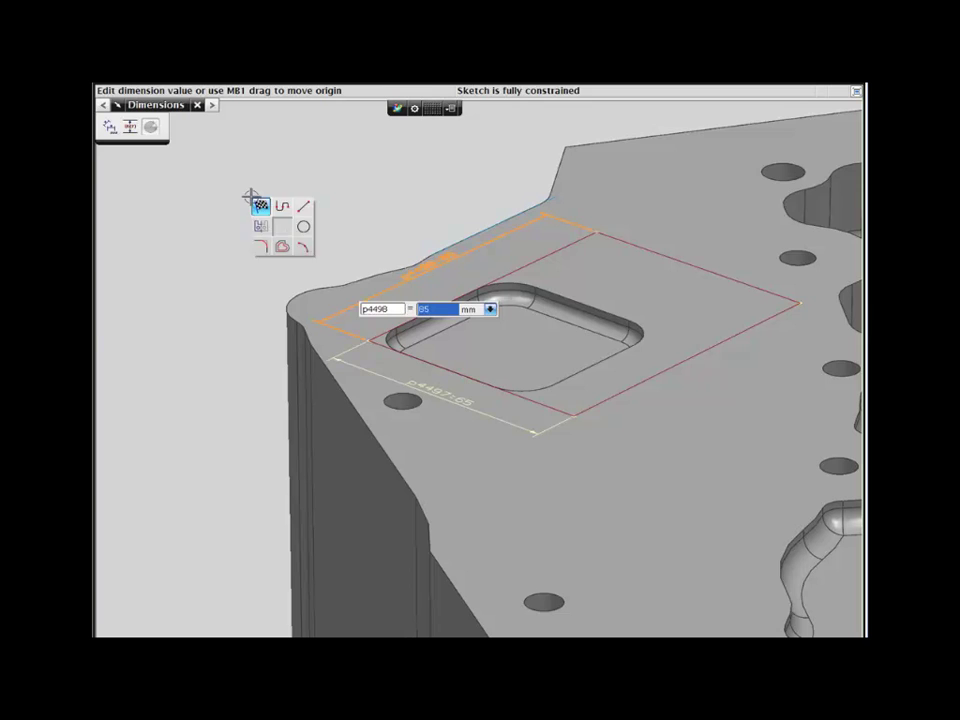
pyautogui.click(258, 202)
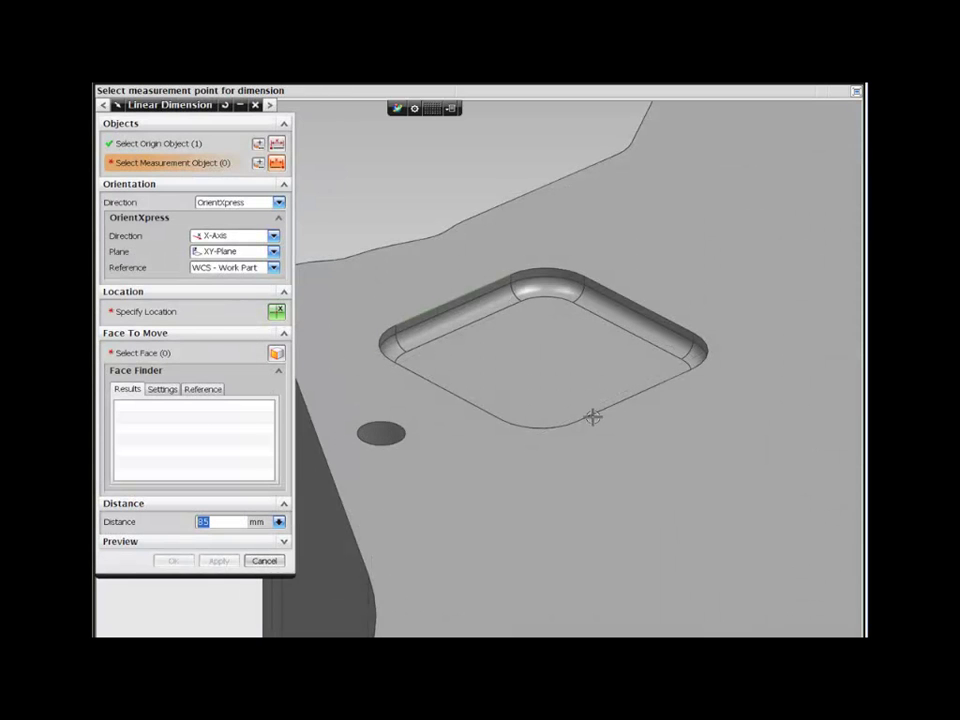
# Step: Complete the linear dimension across the square pocket along the Y-axis and move its front wall to a distance of 65 mm
pyautogui.click(592, 415)
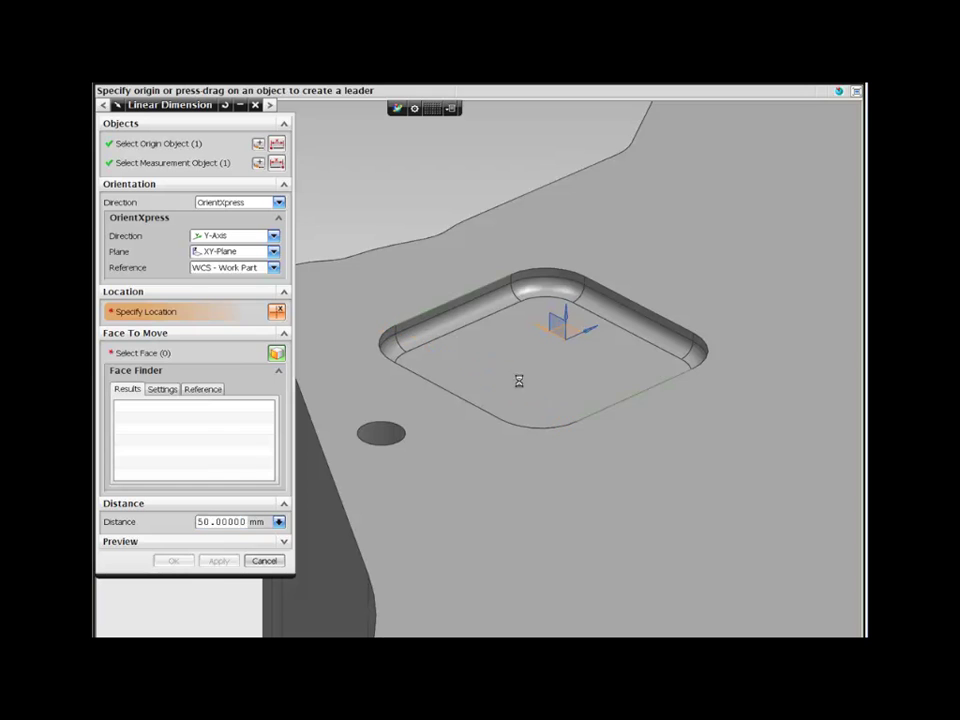
pyautogui.click(546, 360)
pyautogui.moveTo(580, 424); pyautogui.dragTo(625, 456)
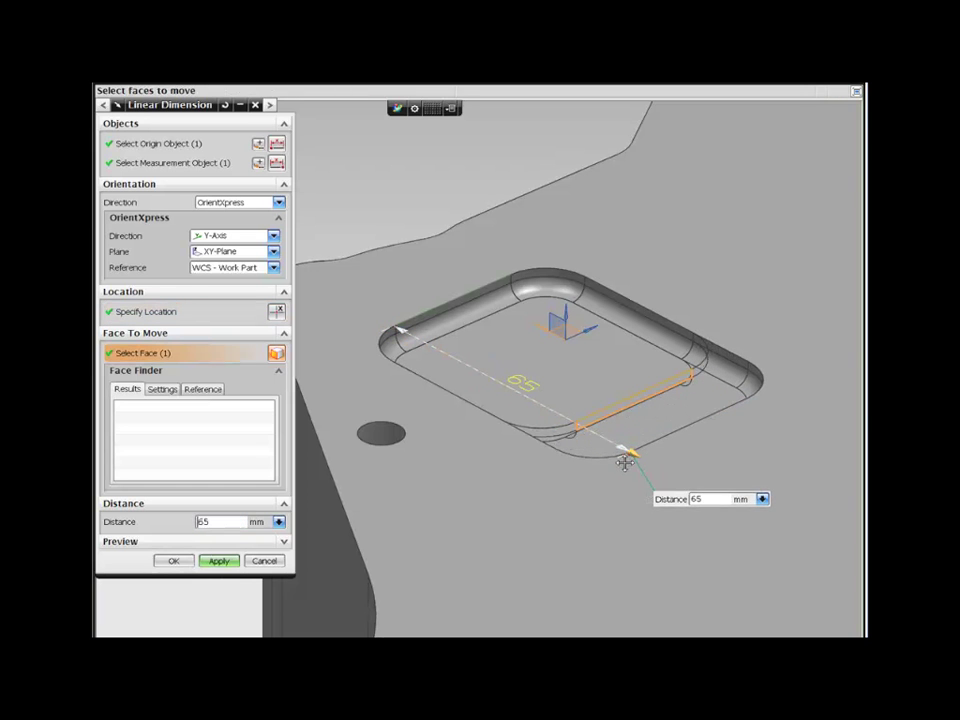
pyautogui.middleClick(487, 511)
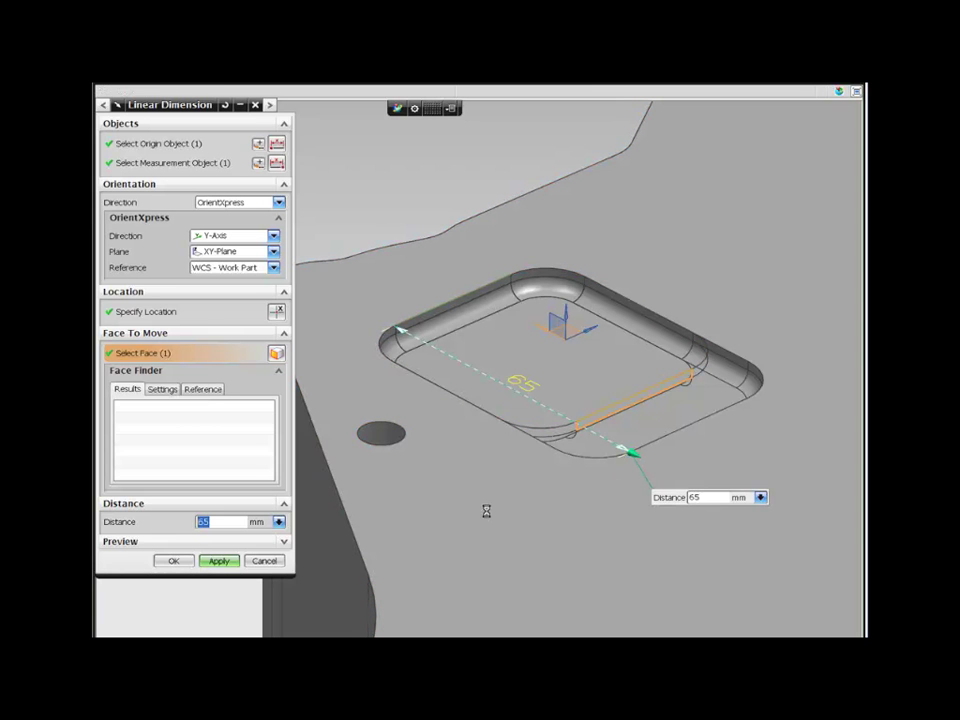
# Step: Add a linear dimension across the pocket along the X-axis and move its far long wall to a distance of 85 mm
pyautogui.click(514, 426)
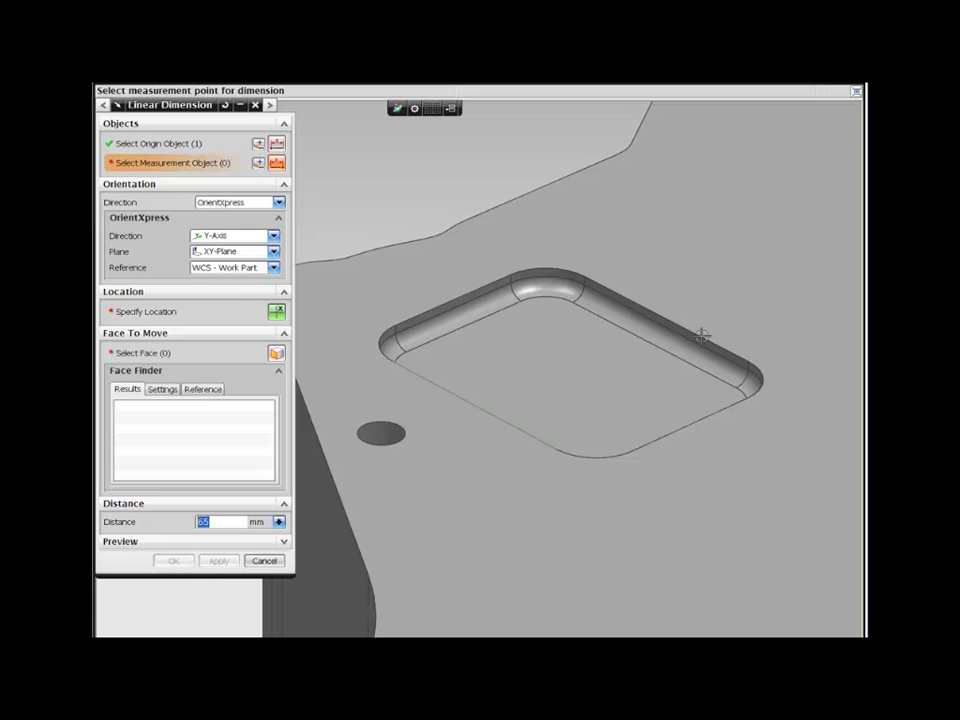
pyautogui.click(617, 354)
pyautogui.click(573, 350)
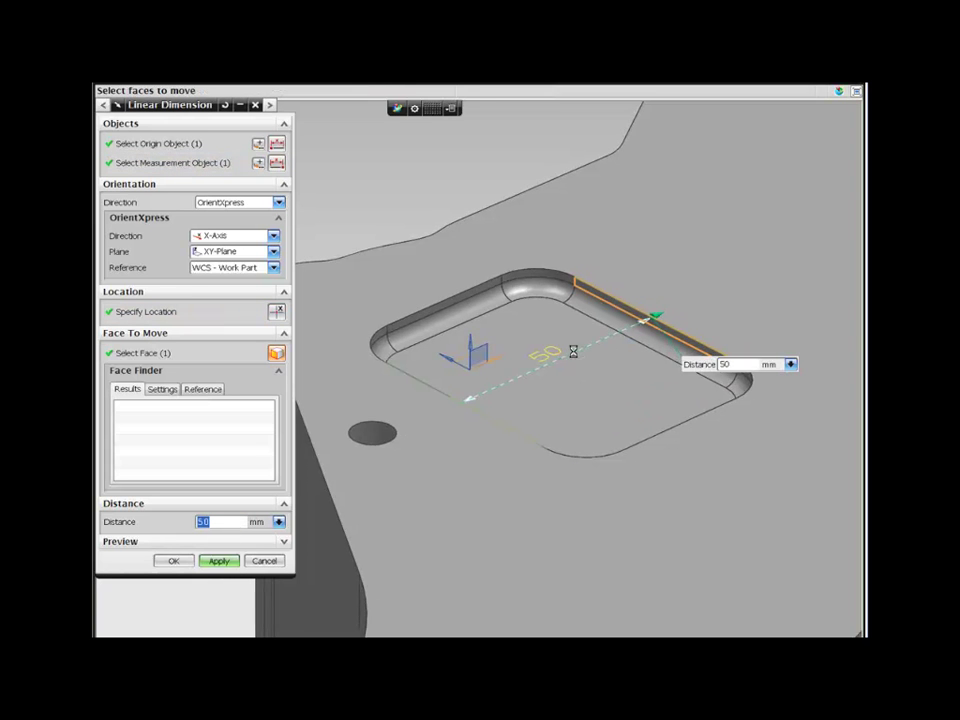
pyautogui.moveTo(572, 345); pyautogui.dragTo(688, 293)
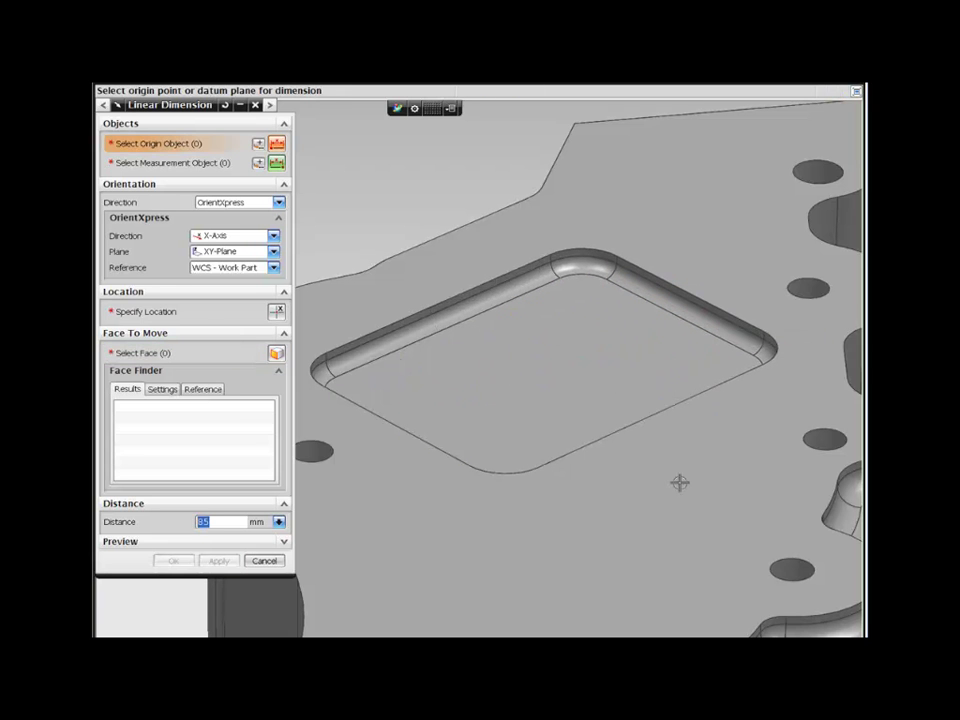
pyautogui.click(255, 105)
# Step: Open the feature behind the large recess's scalloped wall for editing with its profile curves shown
pyautogui.scroll(-5, 280, 152)
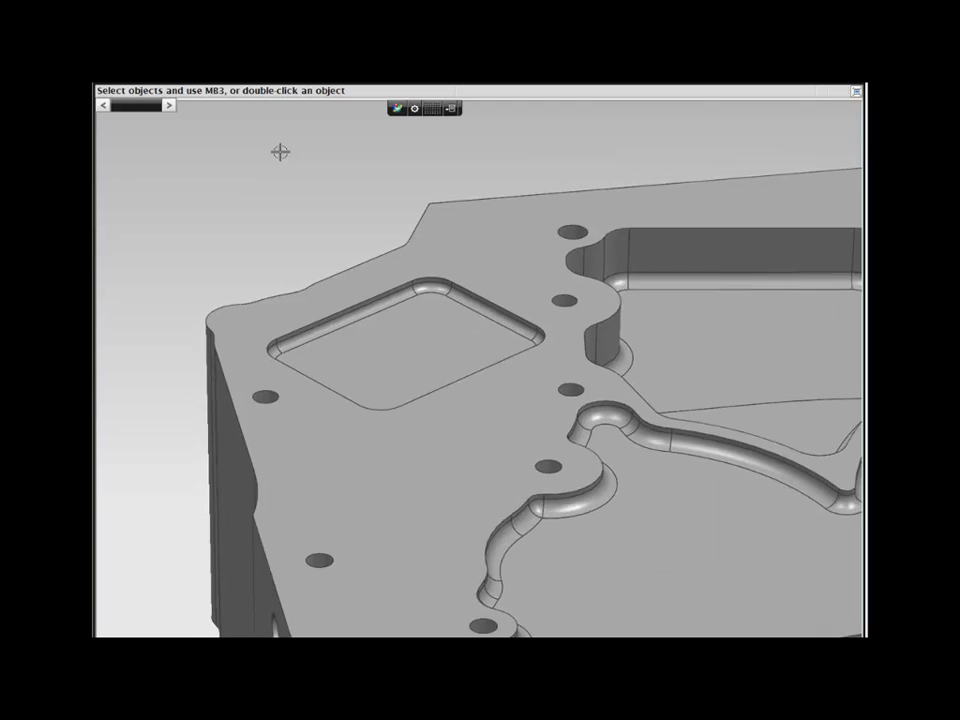
pyautogui.scroll(-6, 280, 151)
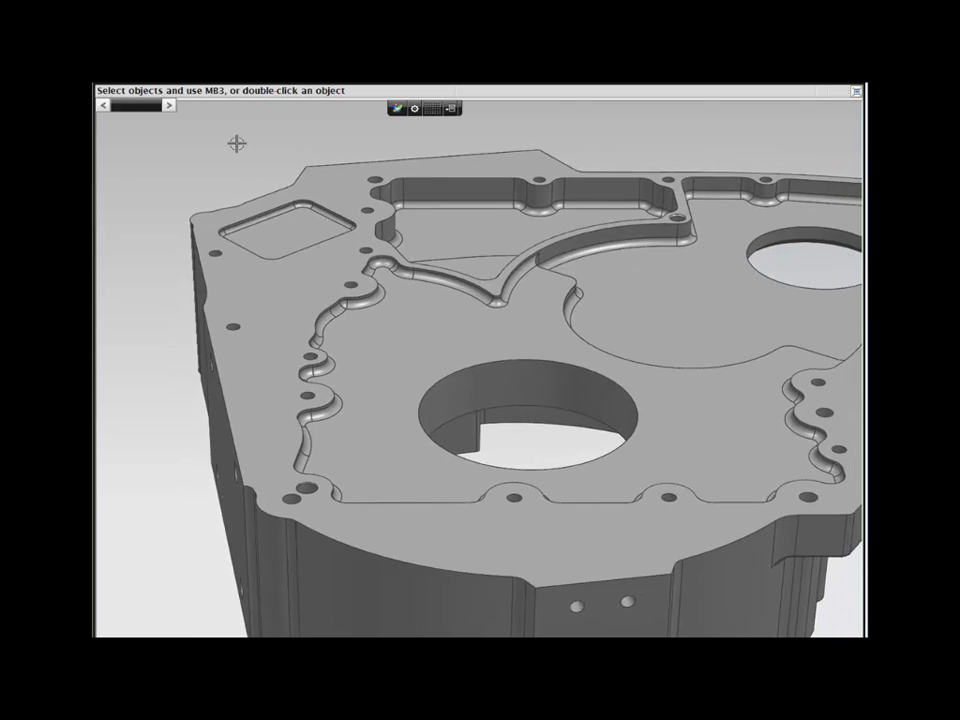
pyautogui.scroll(-2, 238, 132)
pyautogui.moveTo(760, 149); pyautogui.dragTo(598, 175, button='middle')
pyautogui.scroll(6, 439, 186)
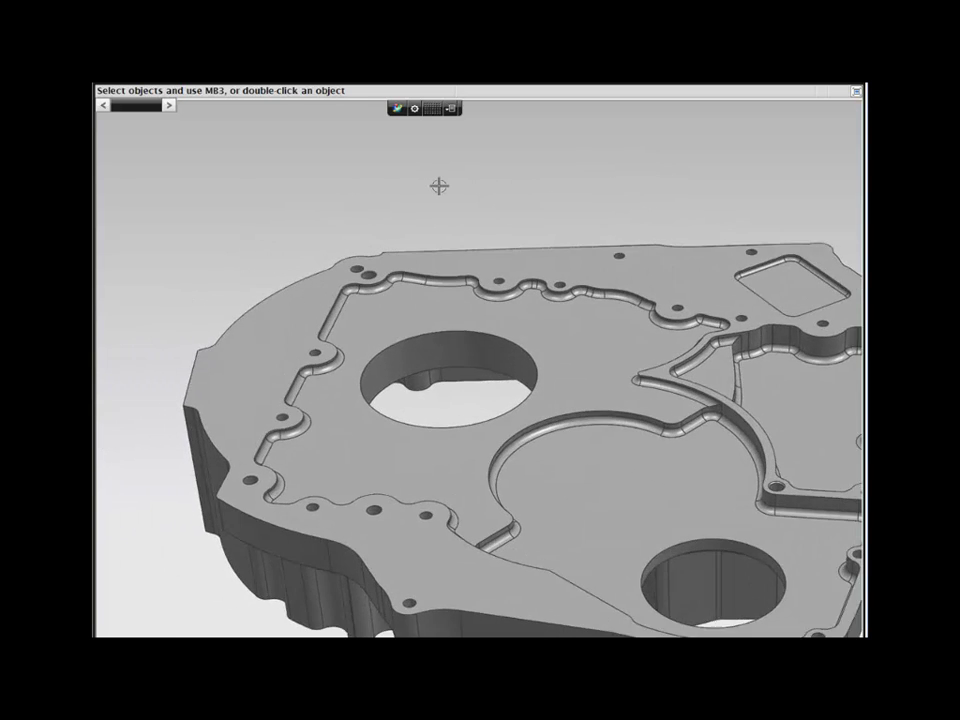
pyautogui.scroll(6, 439, 186)
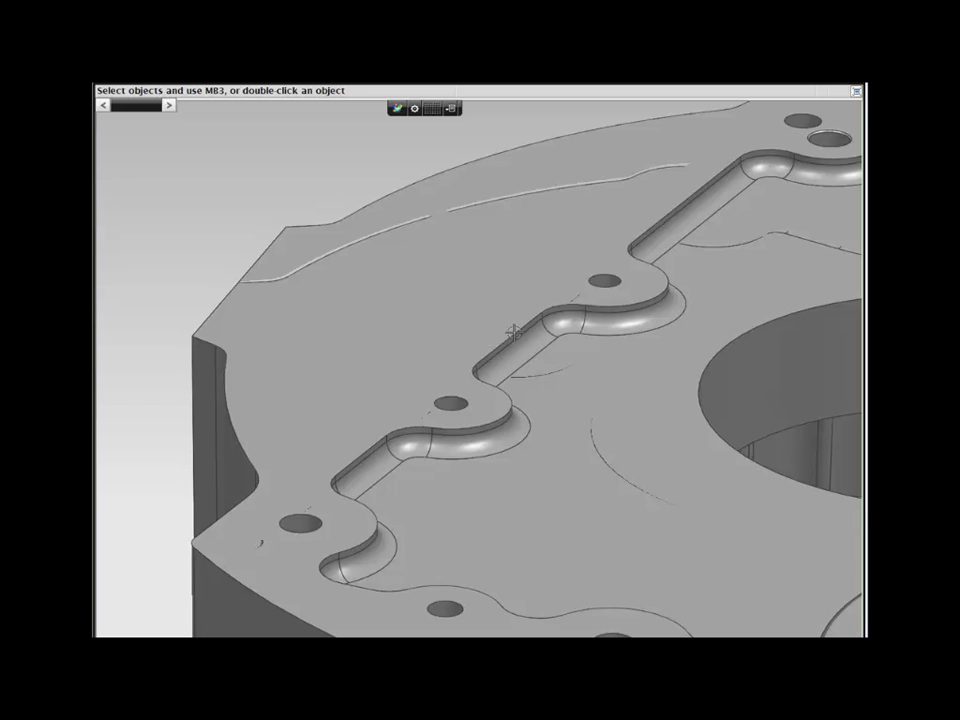
pyautogui.doubleClick(513, 333)
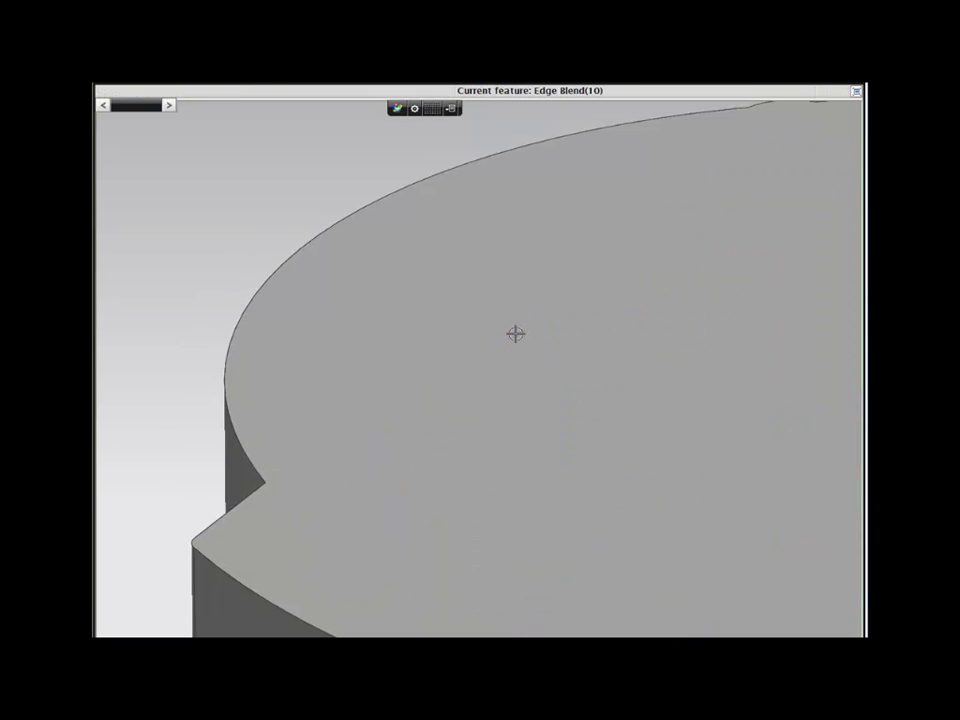
pyautogui.moveTo(418, 195); pyautogui.dragTo(365, 145, button='middle')
# Step: Stretch the profile curves around the two middle boss lobes with Delta XC 10 and update the model
pyautogui.click(195, 180)
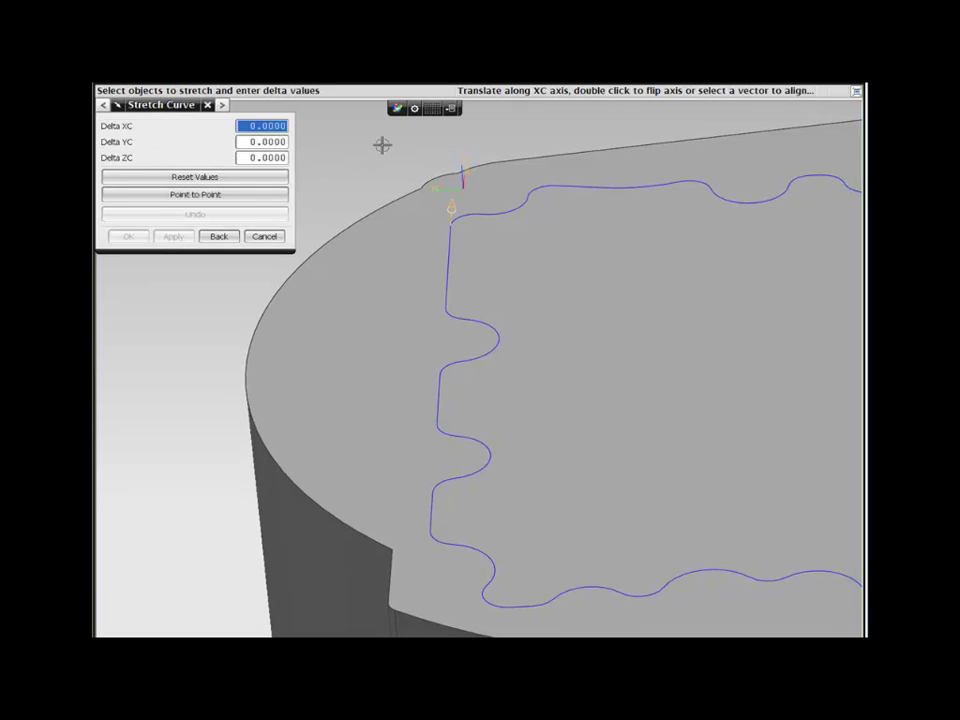
pyautogui.write('10')
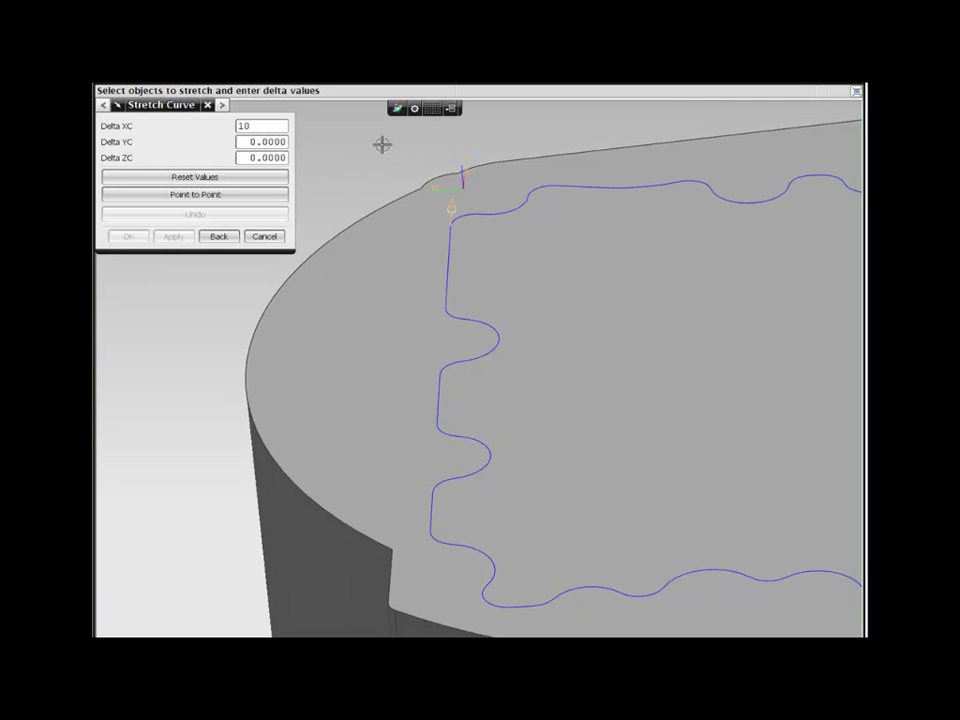
pyautogui.moveTo(408, 292); pyautogui.dragTo(571, 503)
pyautogui.middleClick(358, 170)
pyautogui.middleClick(358, 170)
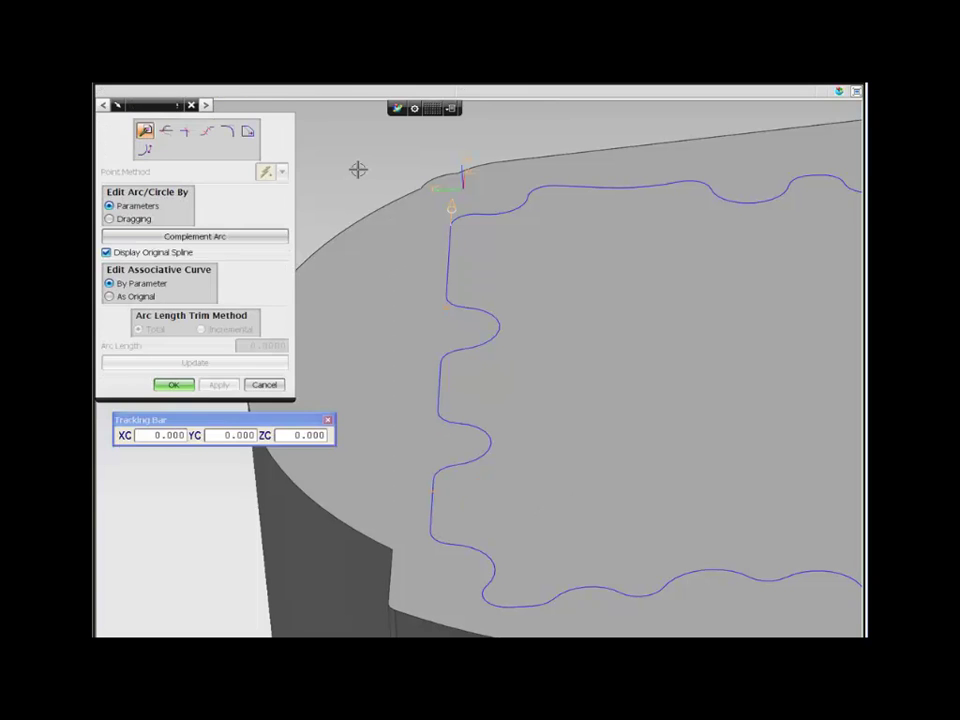
pyautogui.middleClick(358, 170)
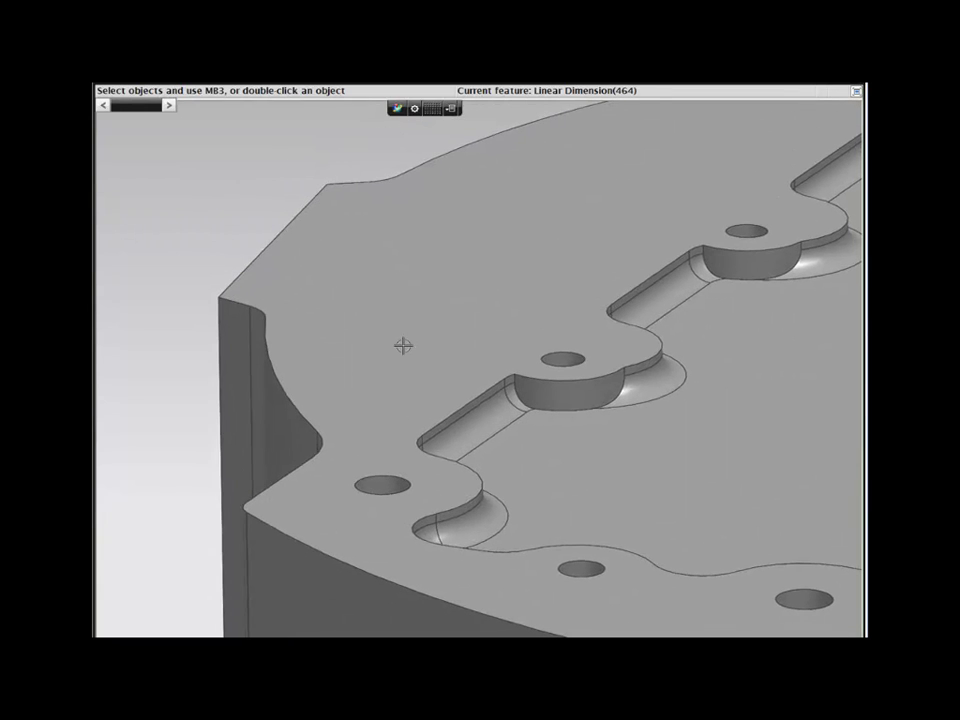
# Step: Trace the displaced boss below the recess lobe to its parent sketch "FIX BOSSSES" and open that sketch for editing
pyautogui.moveTo(403, 345); pyautogui.dragTo(422, 322, button='right')
pyautogui.click(566, 386)
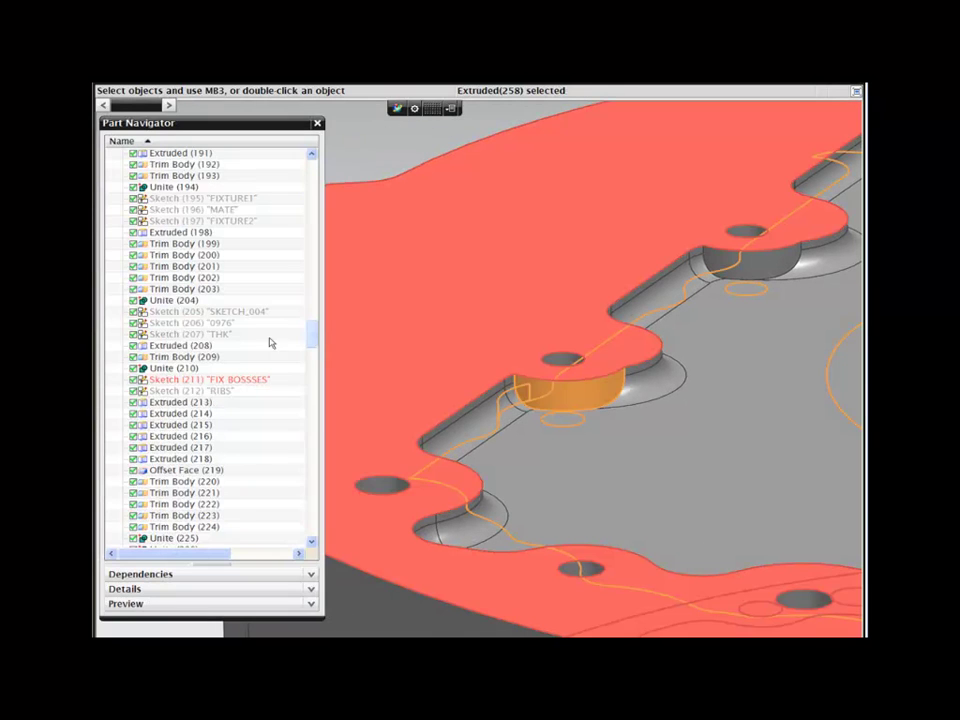
pyautogui.rightClick(257, 378)
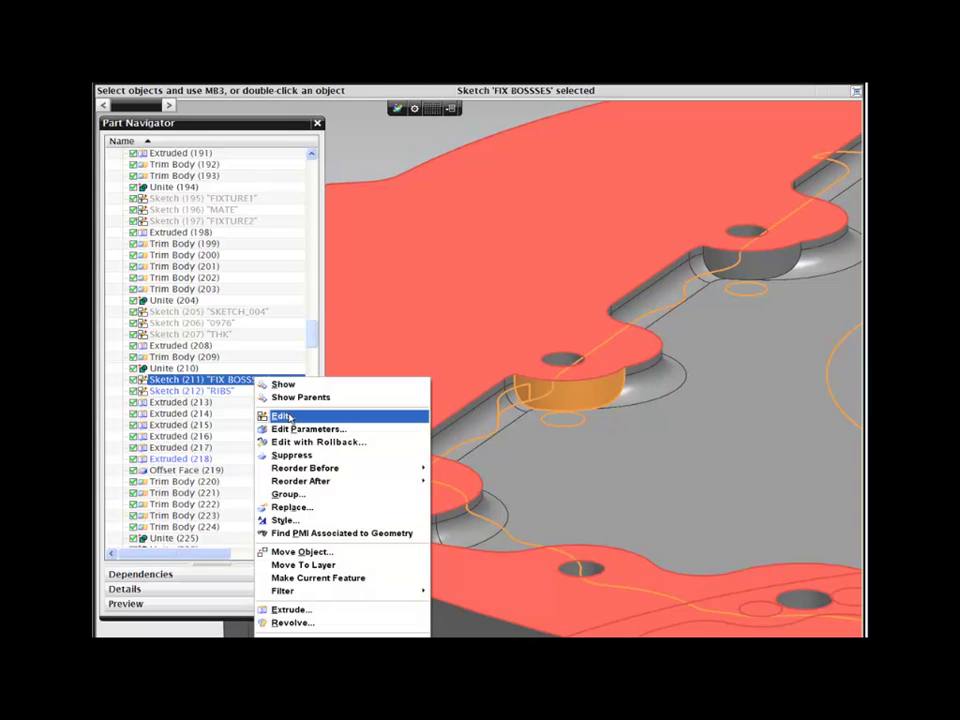
pyautogui.click(278, 416)
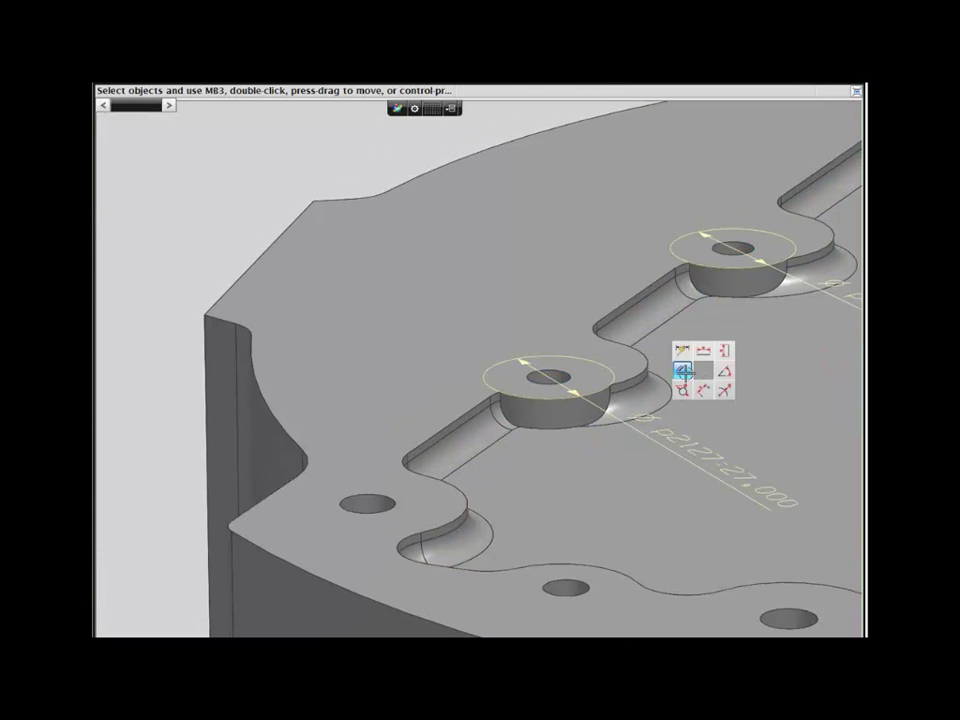
# Step: Constrain the two boss circles to be concentric with the rounded recess lobes beside them
pyautogui.click(682, 370)
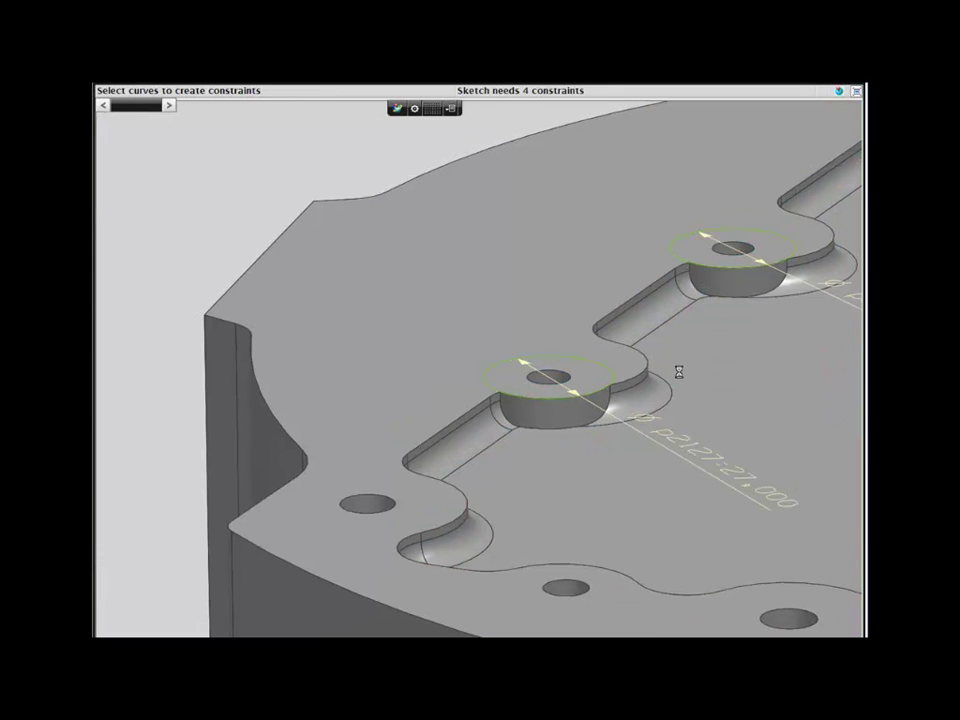
pyautogui.click(548, 377)
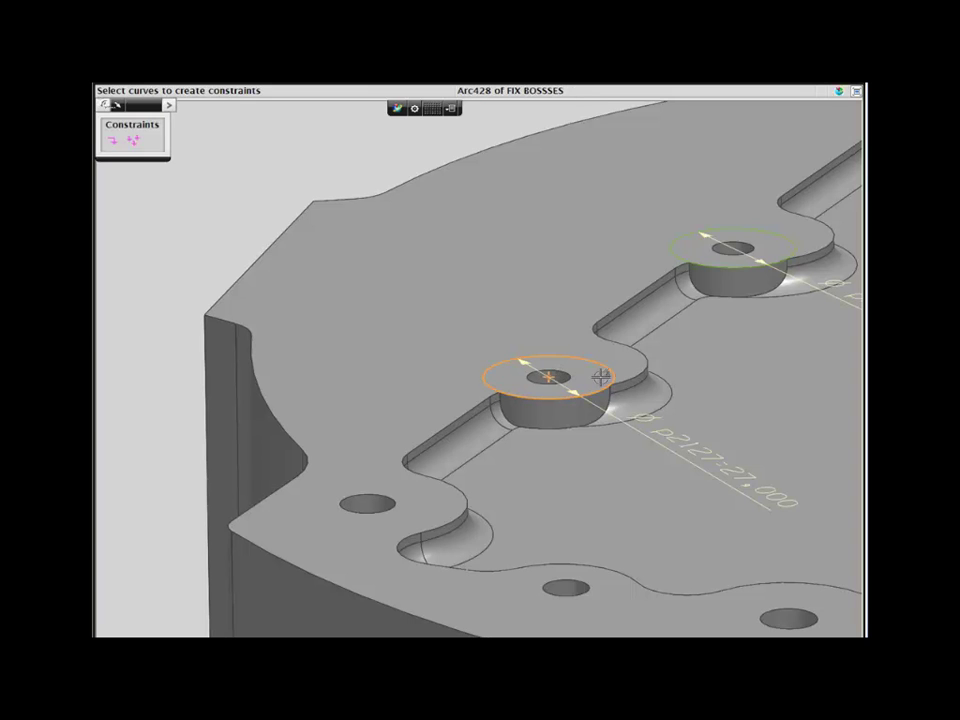
pyautogui.click(645, 373)
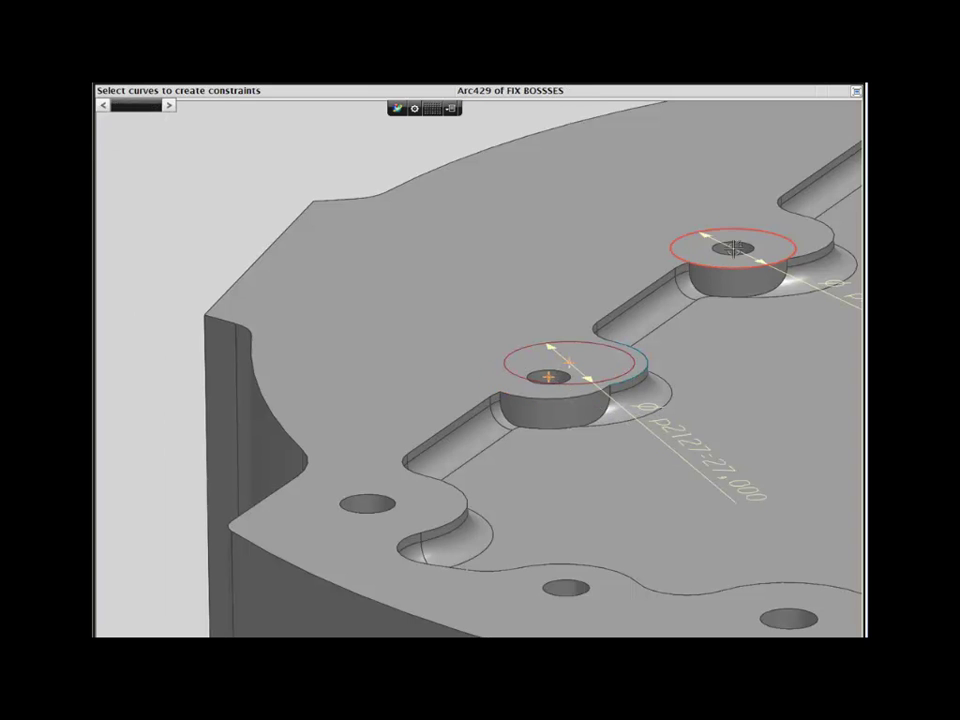
pyautogui.click(734, 249)
pyautogui.click(804, 256)
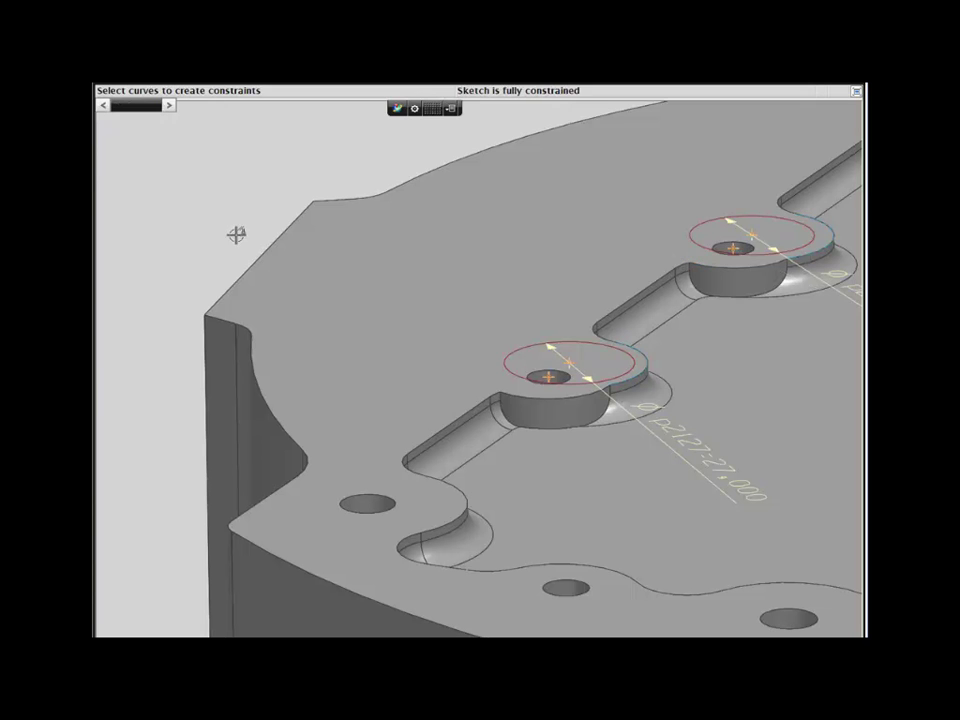
# Step: Select the holes of the two middle recess bosses for a Move Face operation, including their Coaxial (Far) faces
pyautogui.keyDown('ctrl'); pyautogui.keyDown('shift'); pyautogui.moveTo(236, 235); pyautogui.dragTo(220, 217); pyautogui.keyUp('shift'); pyautogui.keyUp('ctrl')
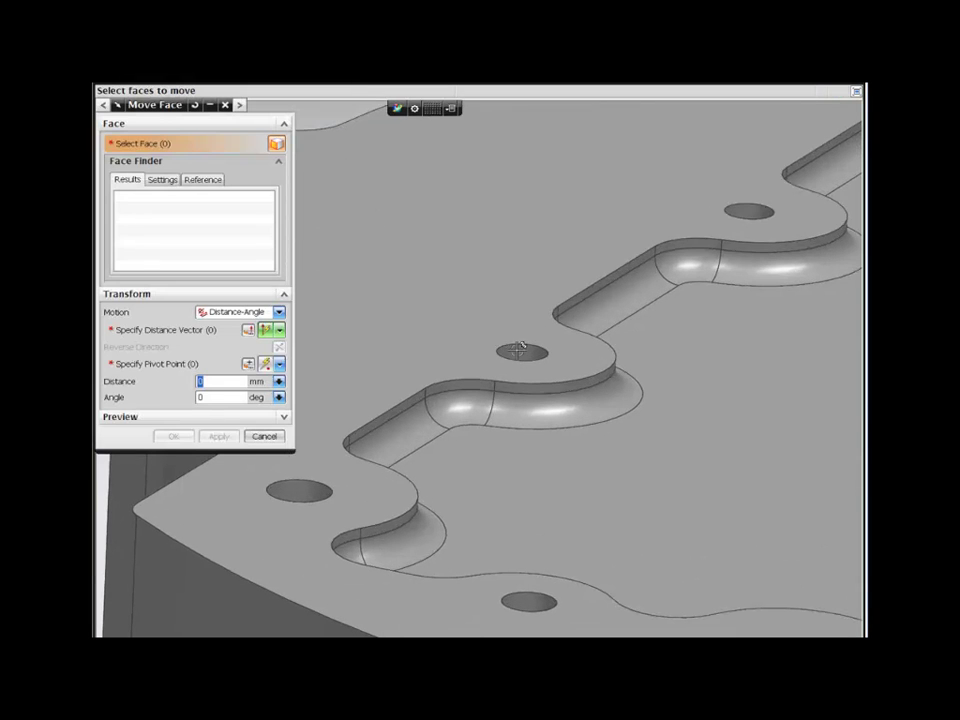
pyautogui.click(517, 350)
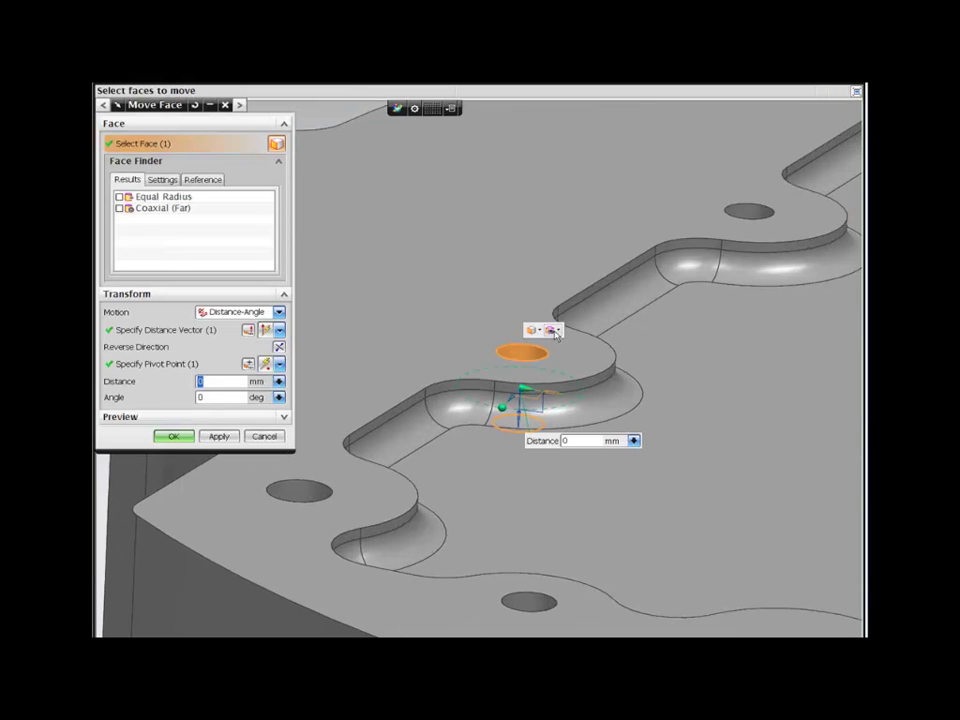
pyautogui.click(556, 331)
pyautogui.click(578, 356)
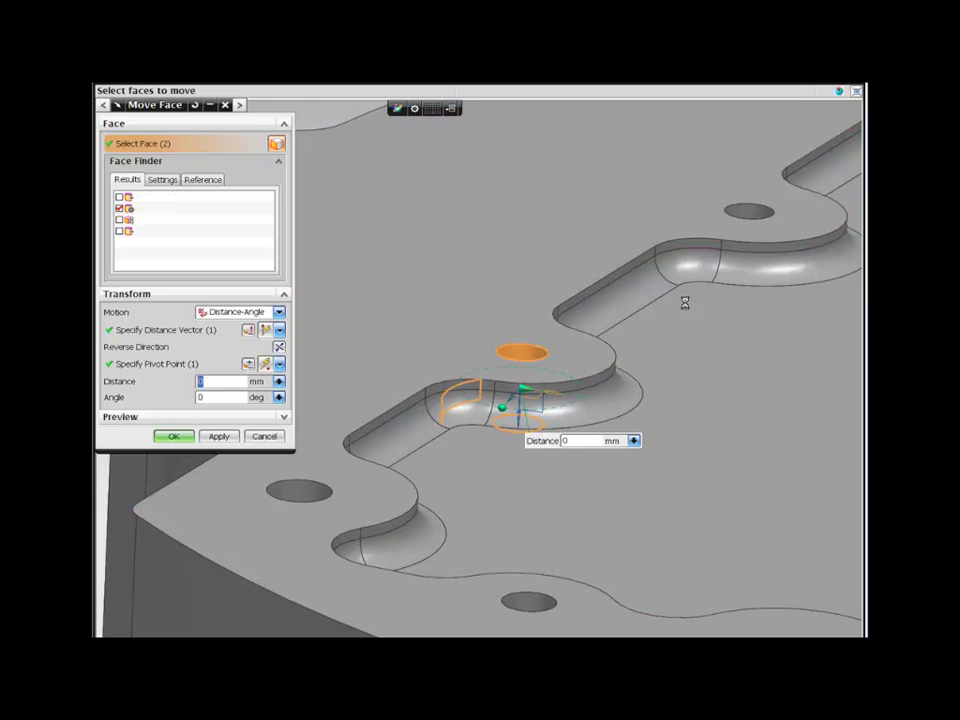
pyautogui.click(751, 213)
pyautogui.click(792, 195)
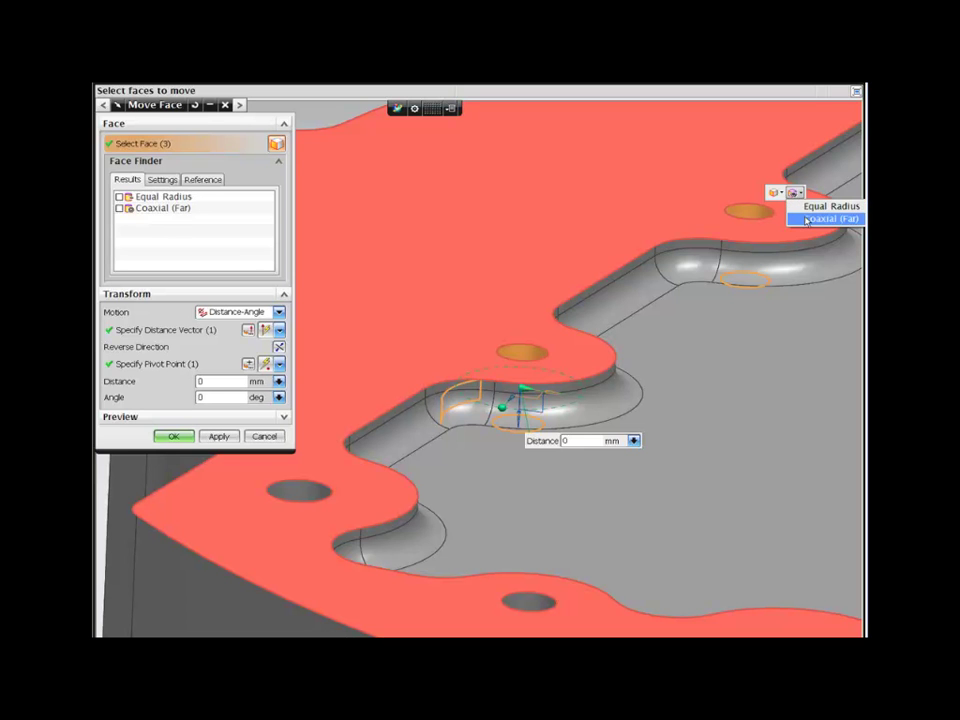
pyautogui.click(807, 219)
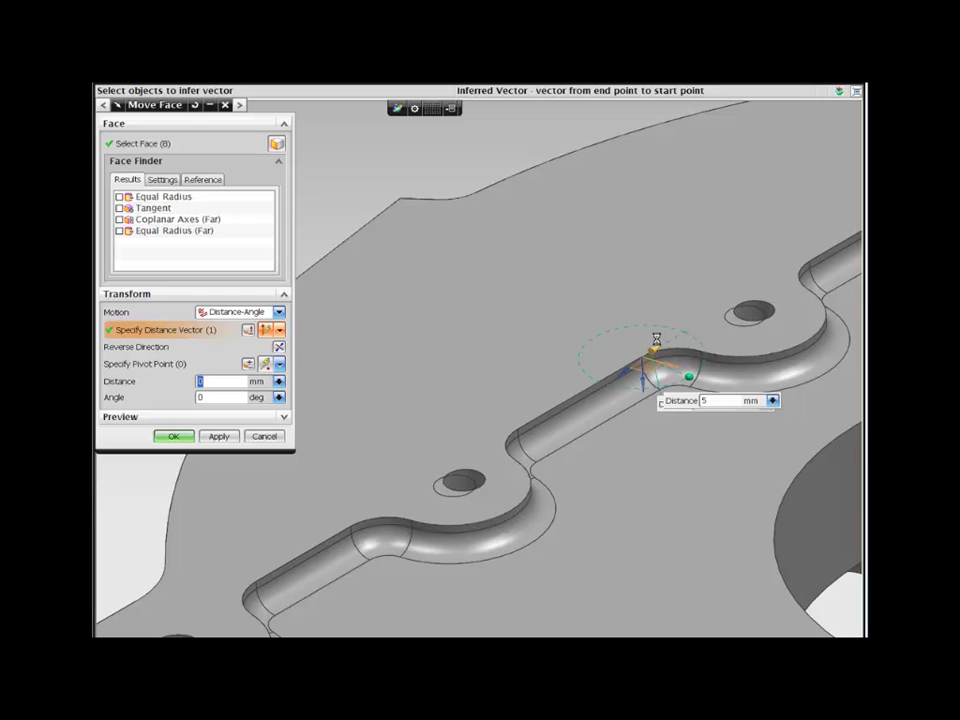
# Step: Add the remaining curved lobe faces to the Move Face selection and shift both bosses 10 mm along the straight recess wall's direction
pyautogui.moveTo(656, 340); pyautogui.dragTo(662, 333)
pyautogui.click(519, 511)
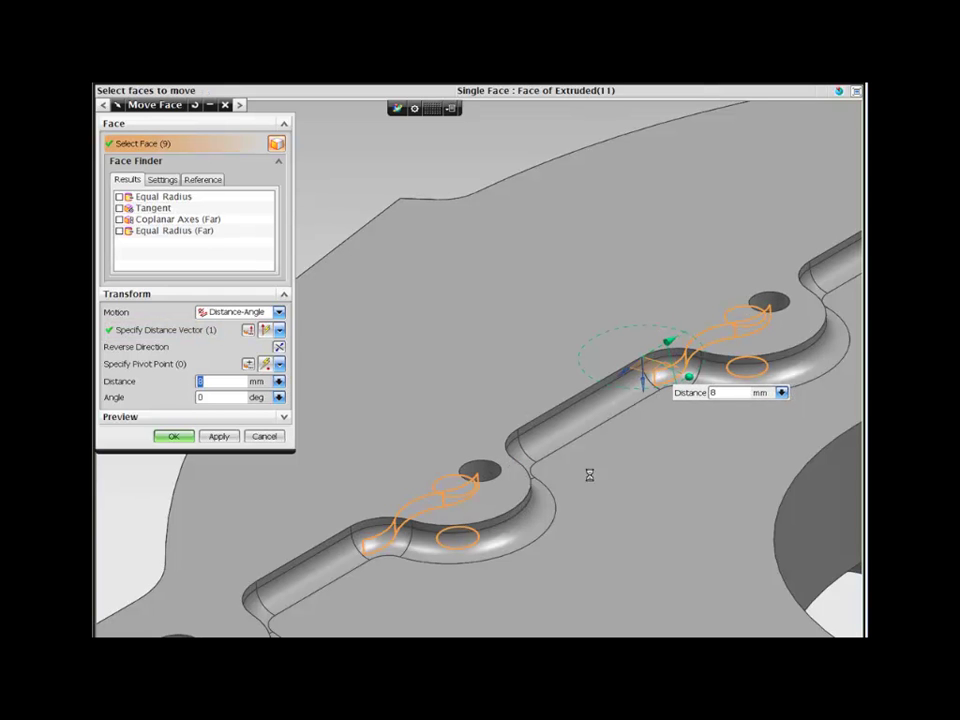
pyautogui.click(800, 343)
pyautogui.moveTo(709, 334); pyautogui.dragTo(632, 343, button='middle')
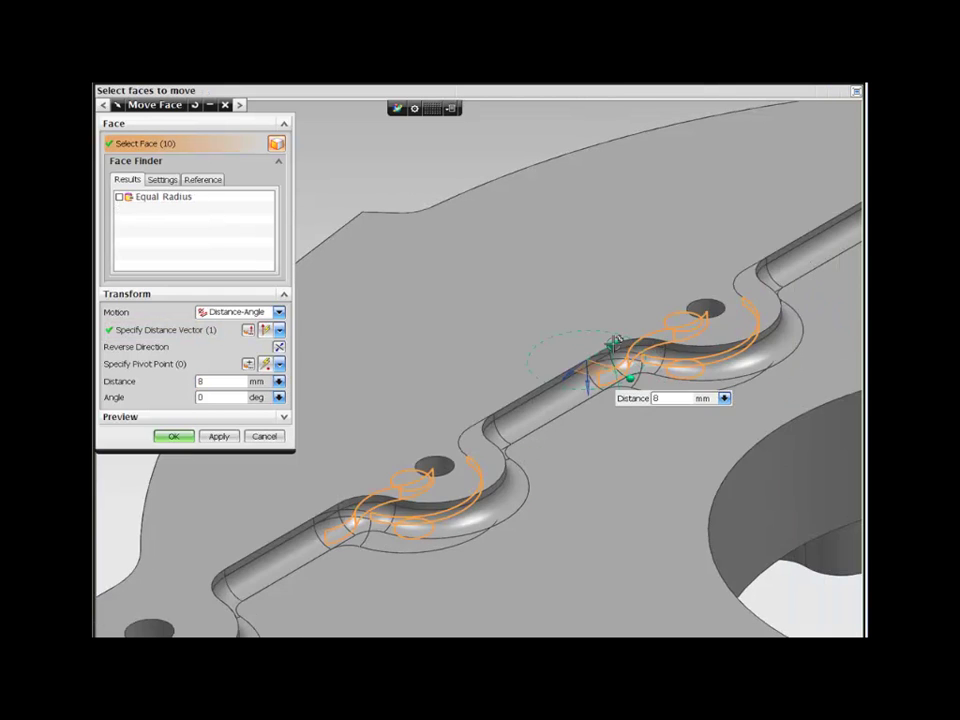
pyautogui.moveTo(614, 345)
pyautogui.mouseDown()
pyautogui.moveTo(643, 331)
pyautogui.moveTo(610, 330)
pyautogui.mouseUp()
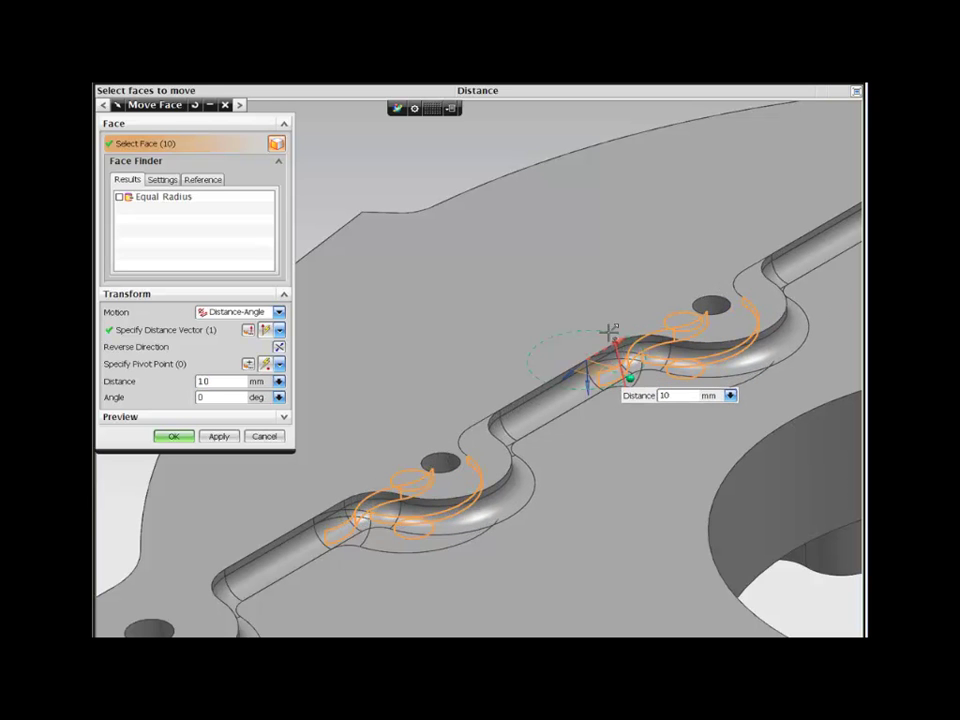
pyautogui.click(175, 435)
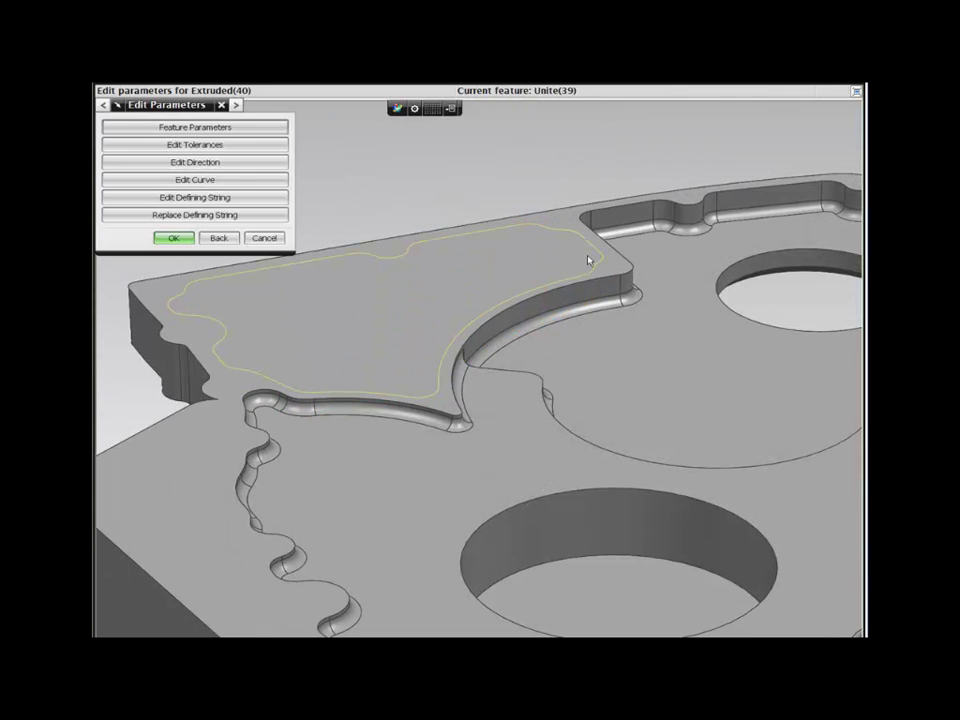
# Step: Select the angled rib's two side faces and both end bosses for Move Face, including Coaxial and Coaxial (Far) faces
pyautogui.middleClick(425, 189)
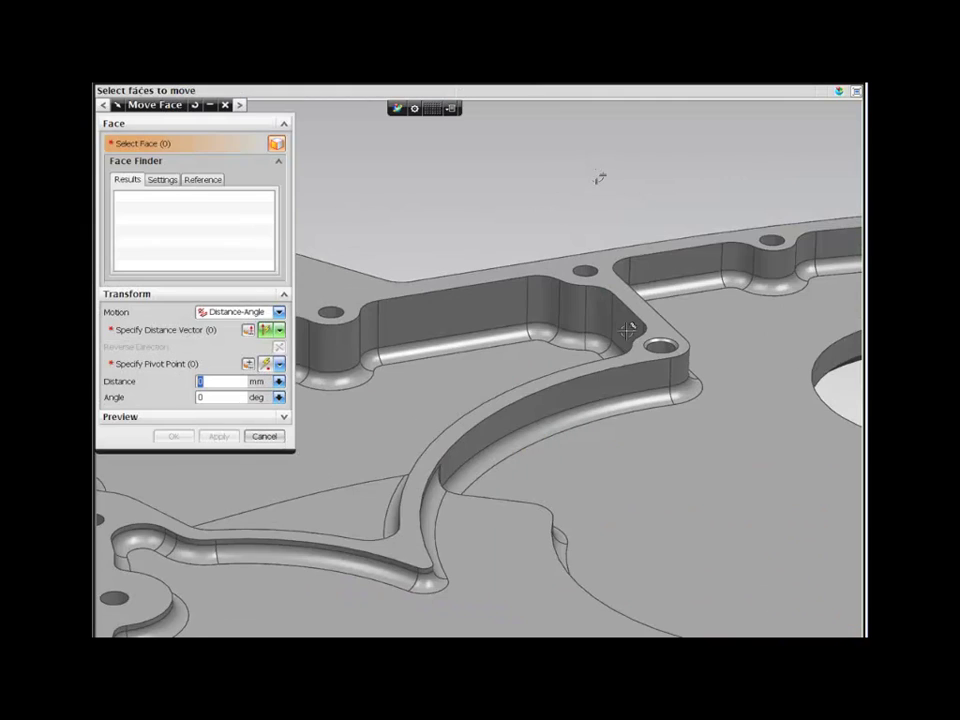
pyautogui.click(626, 330)
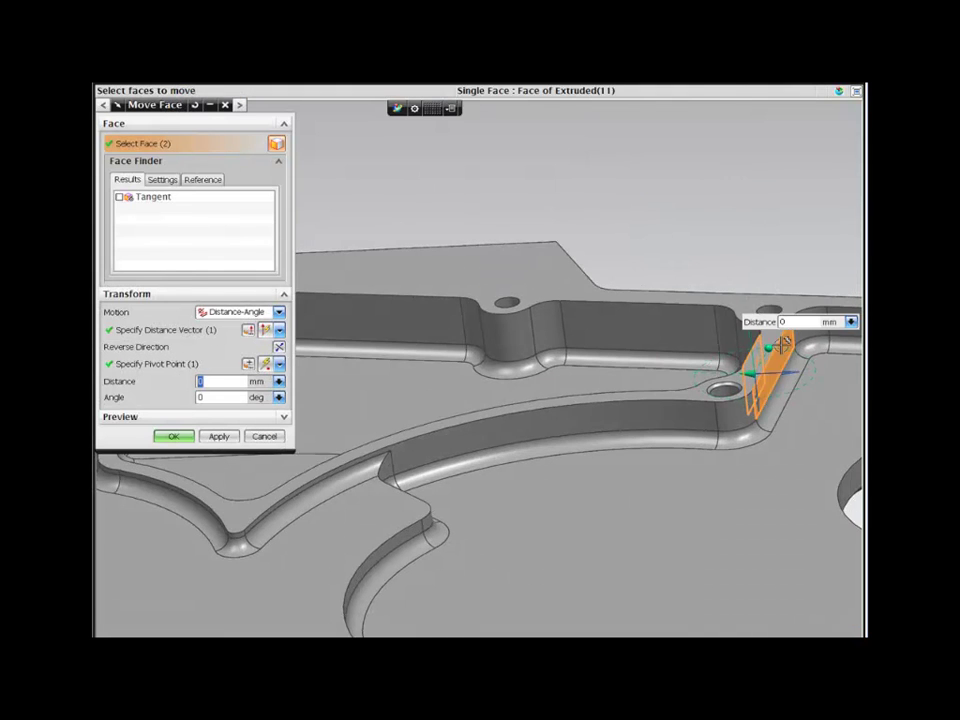
pyautogui.moveTo(784, 345); pyautogui.dragTo(660, 290, button='middle')
pyautogui.click(606, 247)
pyautogui.click(642, 233)
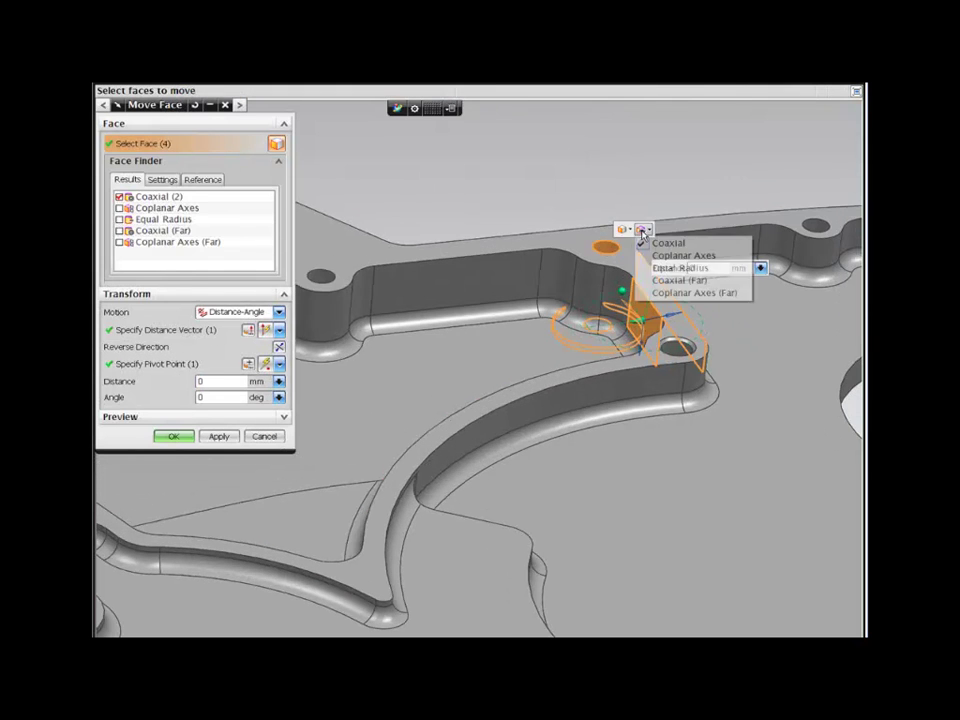
pyautogui.click(700, 343)
pyautogui.click(729, 328)
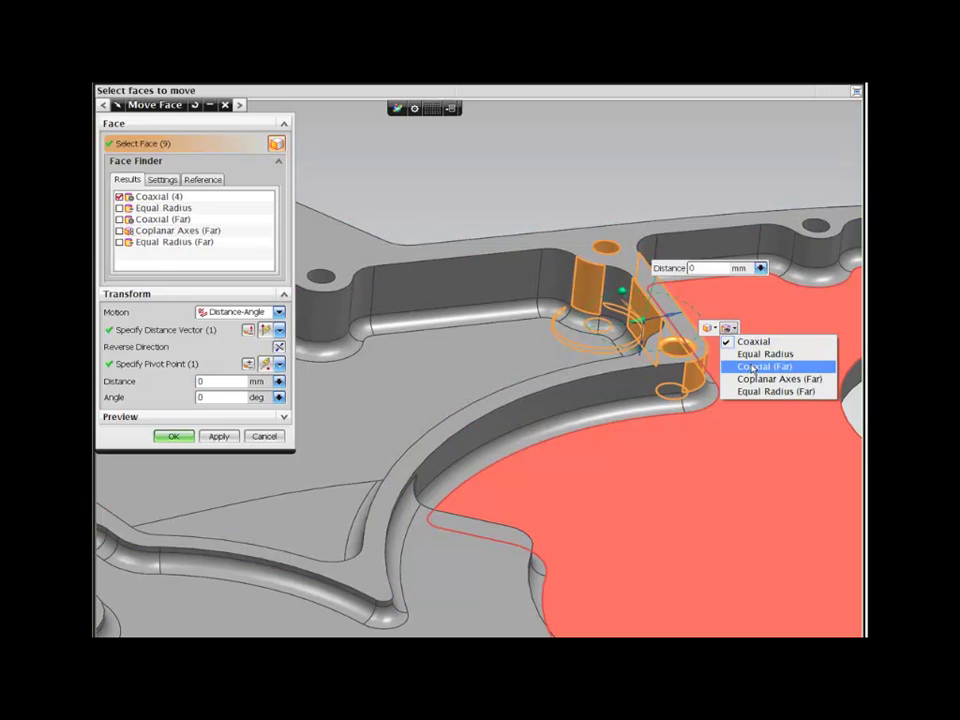
pyautogui.click(751, 367)
# Step: Try shifting the angled rib and its bosses 37 mm toward the adjoining pocket, and pull them back to 5 mm
pyautogui.moveTo(720, 342); pyautogui.dragTo(740, 330, button='middle')
pyautogui.moveTo(697, 313); pyautogui.dragTo(609, 312)
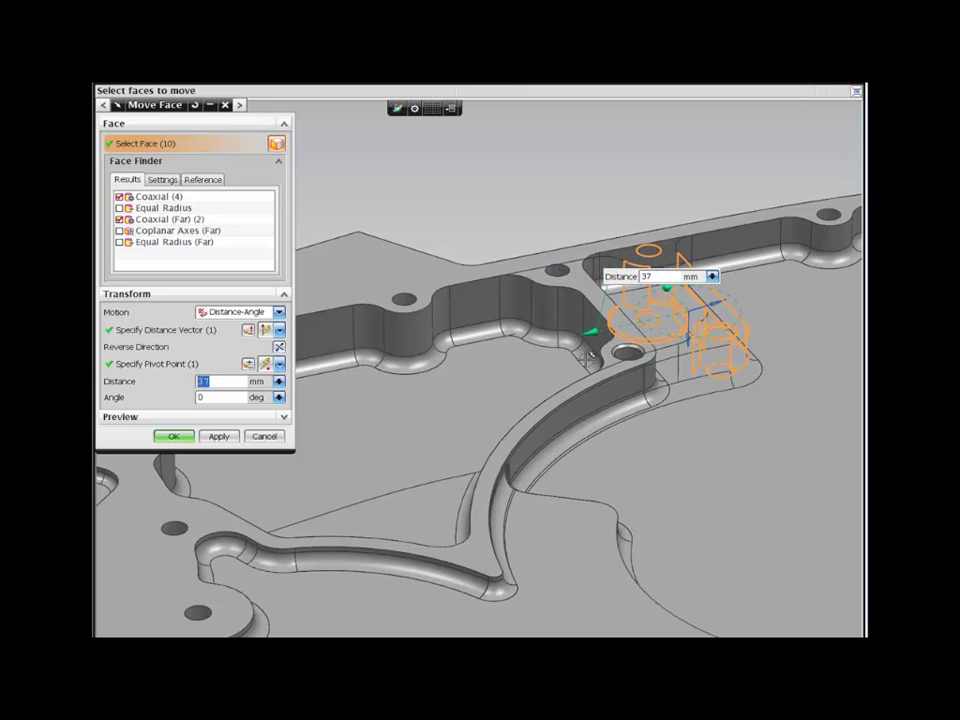
pyautogui.moveTo(599, 328); pyautogui.dragTo(680, 304)
# Step: Add both faces of the long curved wall to the selection and move the rib, bosses and wall together by 30 mm
pyautogui.click(641, 382)
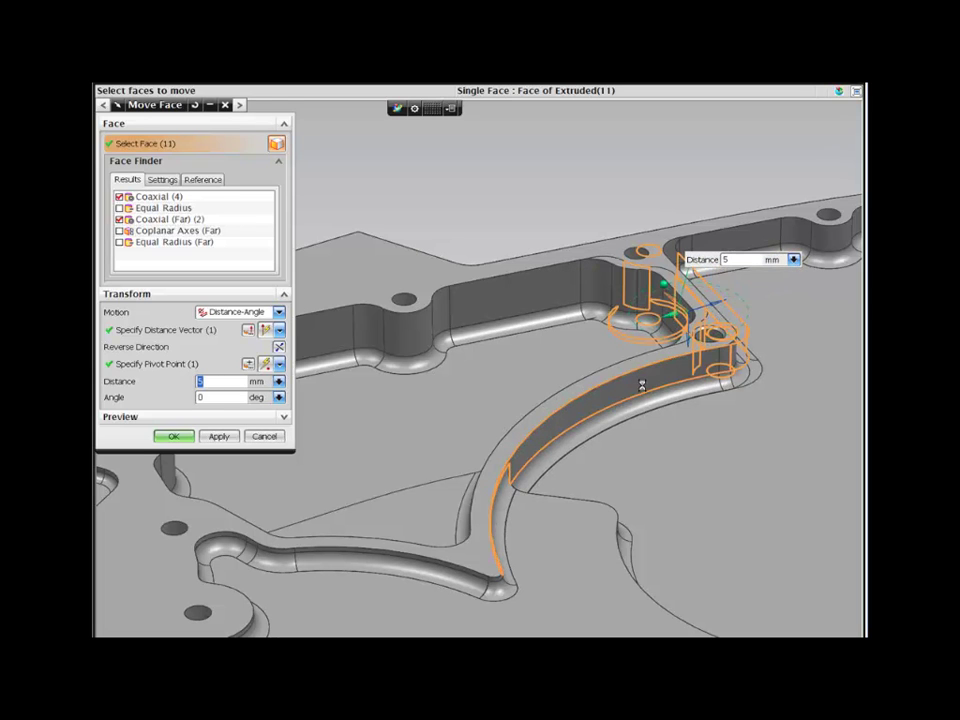
pyautogui.click(630, 380)
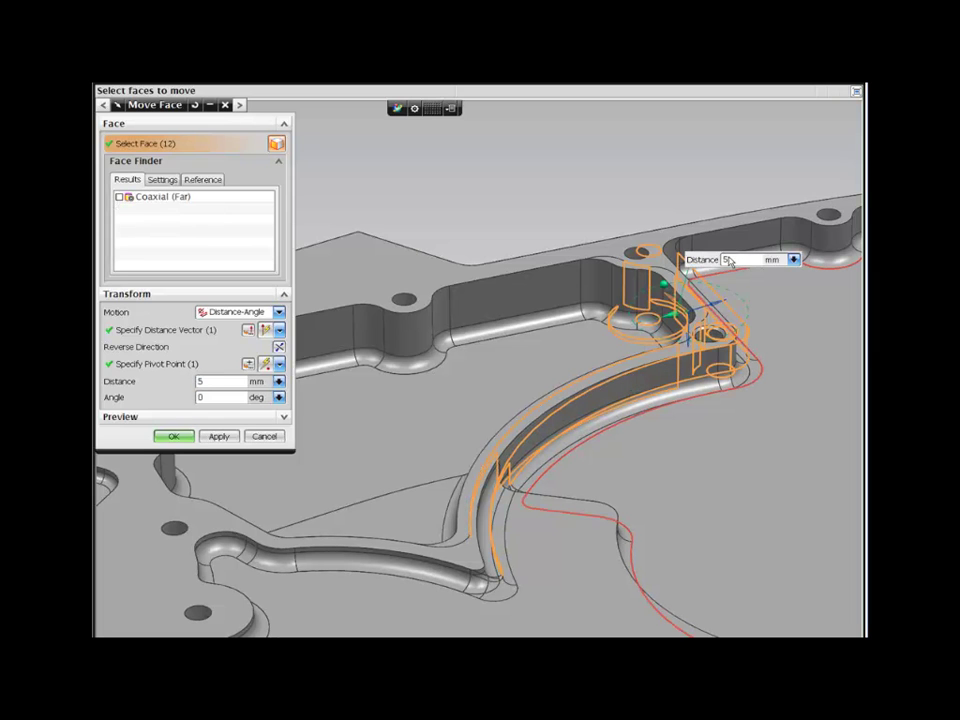
pyautogui.write('30')
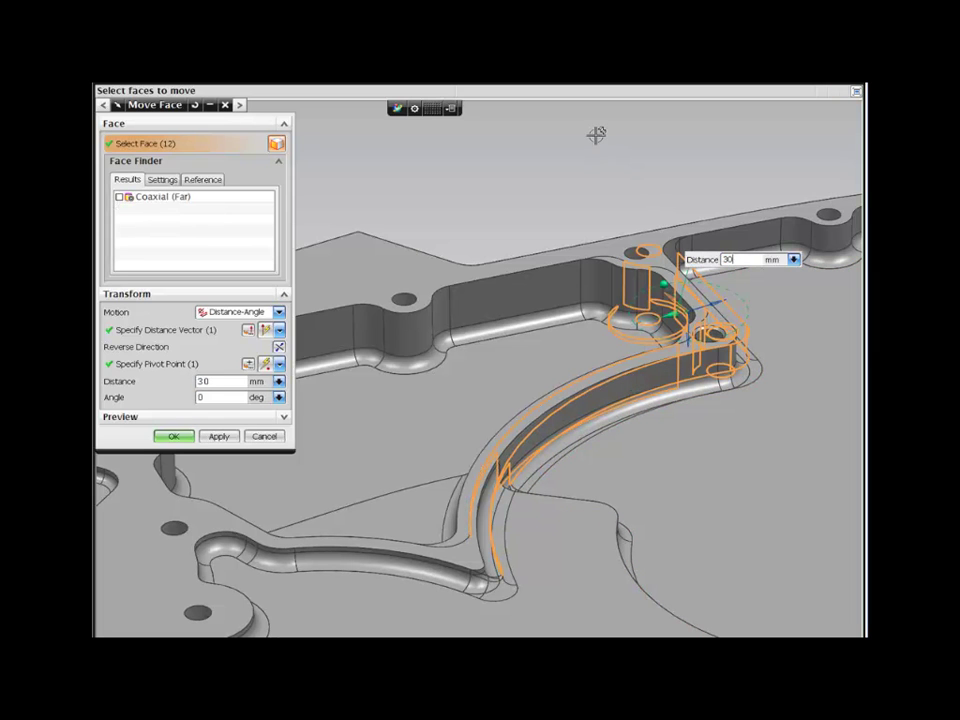
pyautogui.press('Return')
pyautogui.middleClick(587, 150)
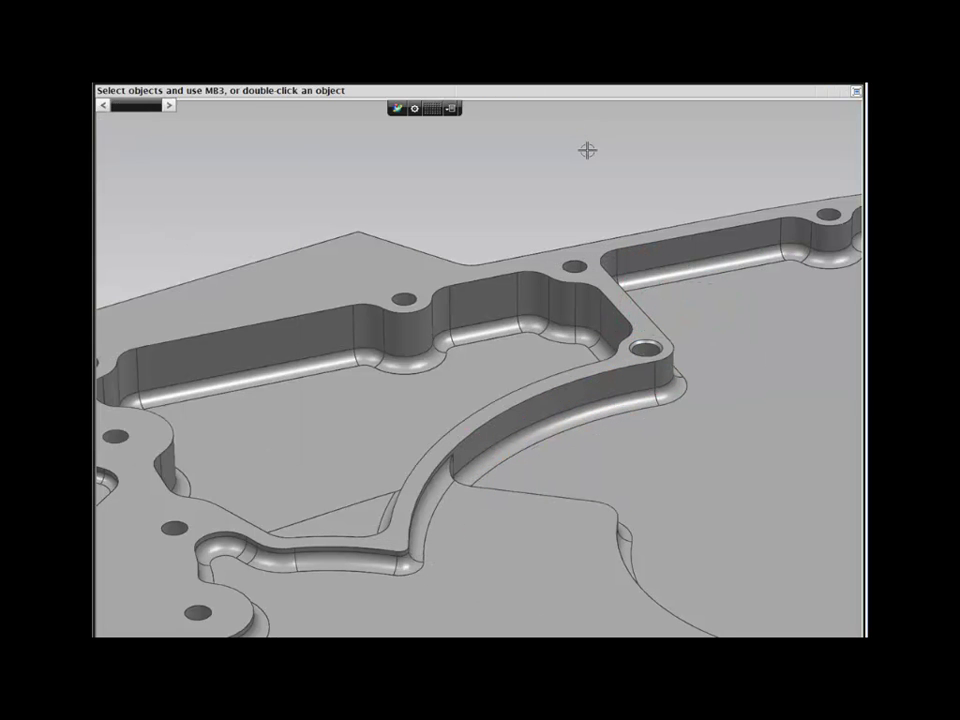
pyautogui.scroll(-2, 587, 150)
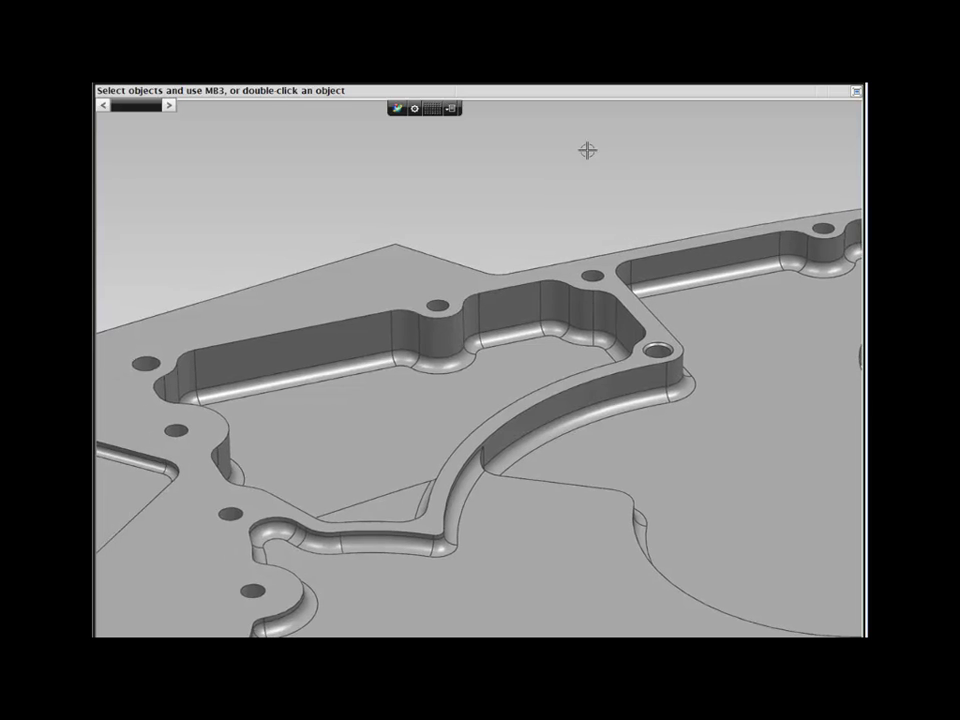